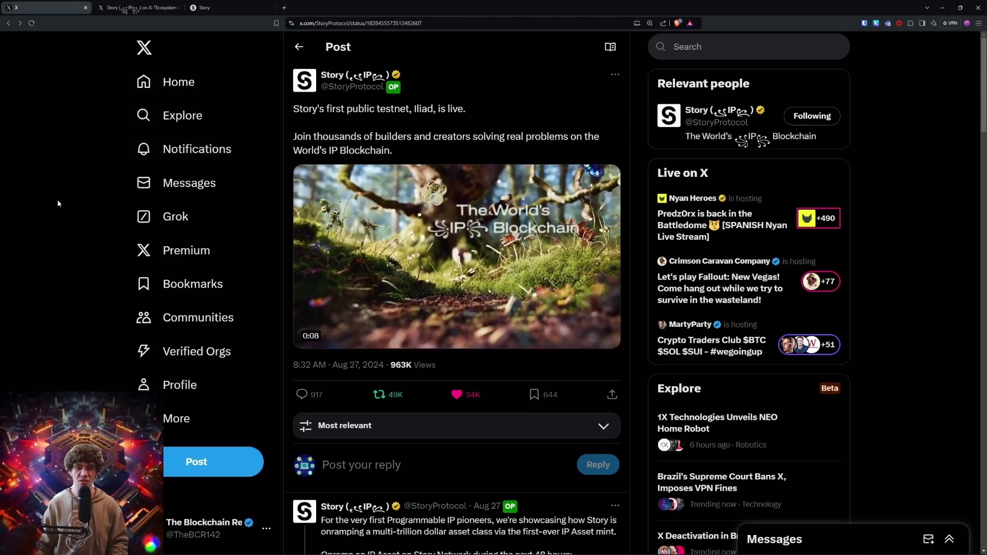
Step: Compare the Iliad testnet announcement post with the Color Ecosystem Spotlight post on X
scroll(57, 199, "down", 5)
scroll(56, 193, "down", 1)
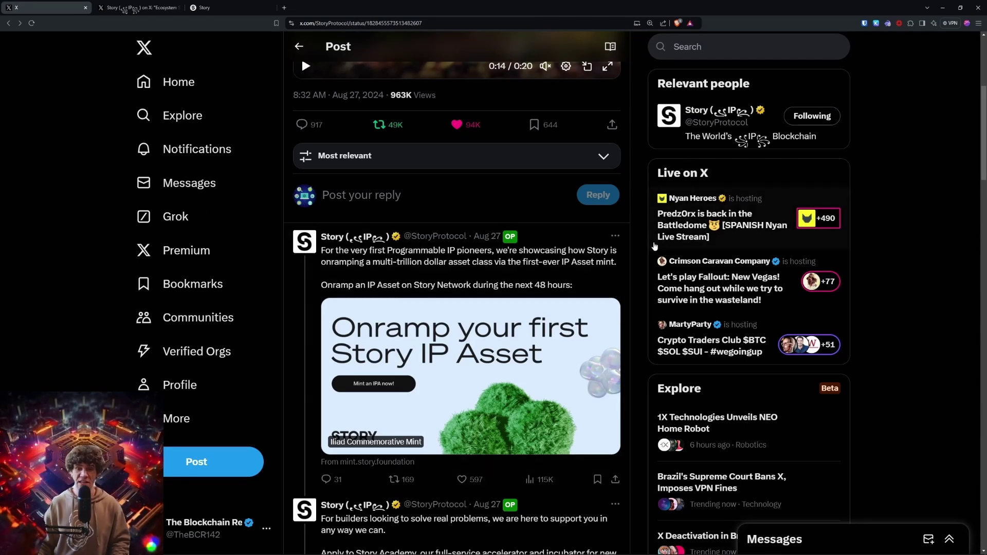
scroll(371, 125, "up", 5)
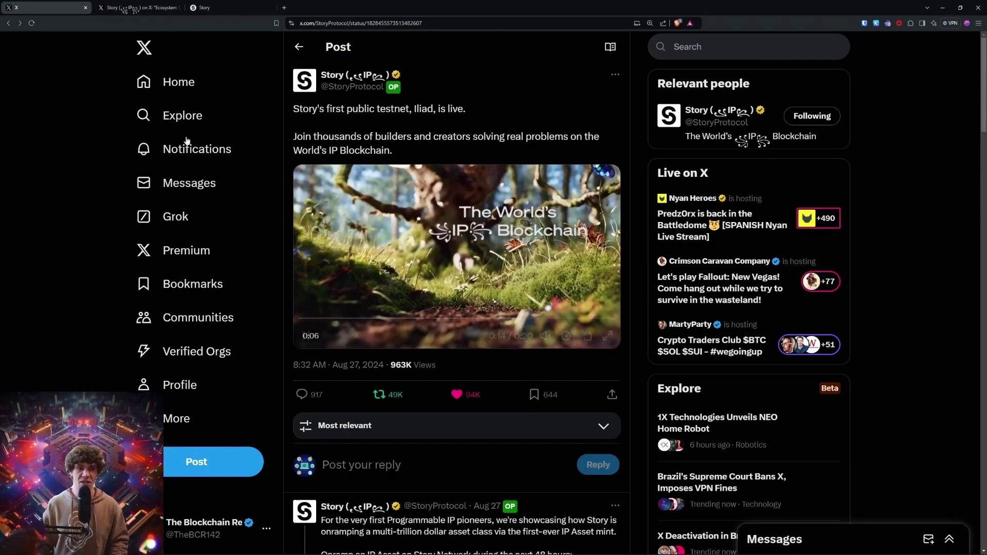
left_click(136, 9)
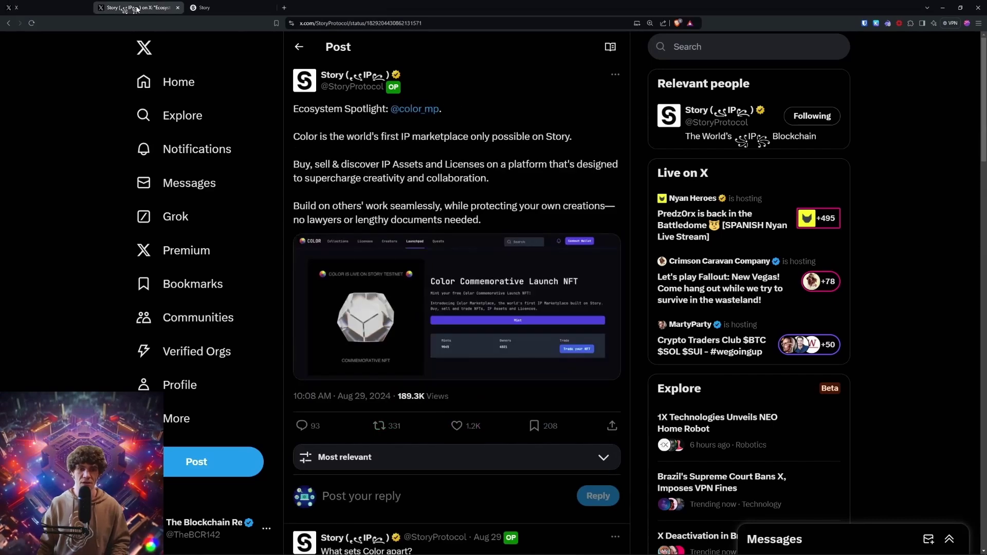
left_click(49, 7)
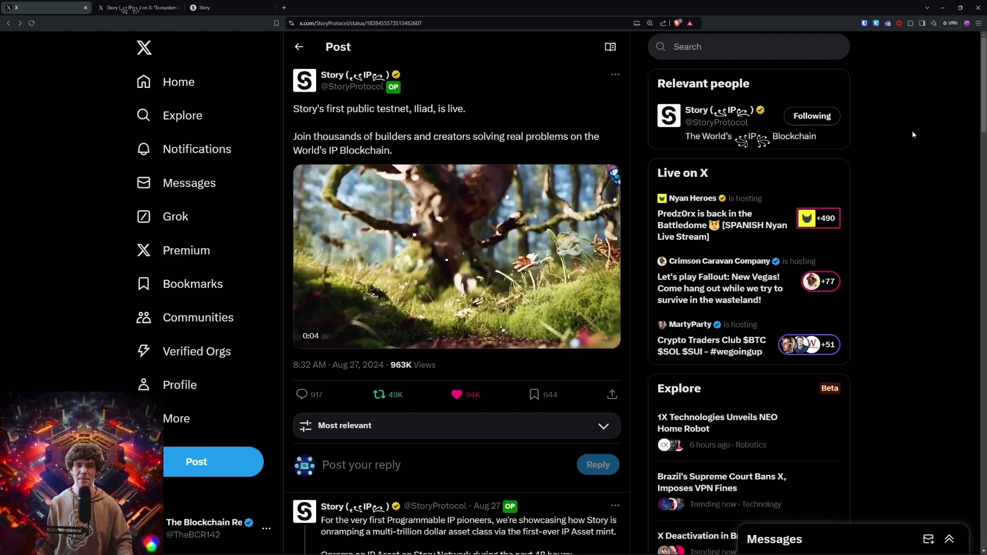
scroll(529, 261, "down", 10)
scroll(528, 260, "up", 5)
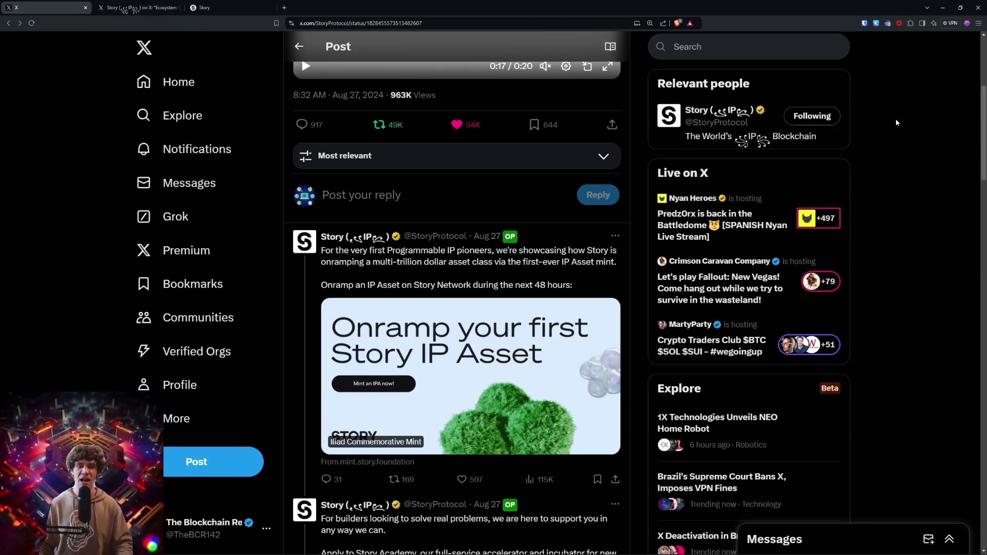
Step: Revisit the Color spotlight post and the Story website, then return to the testnet announcement
left_click(138, 8)
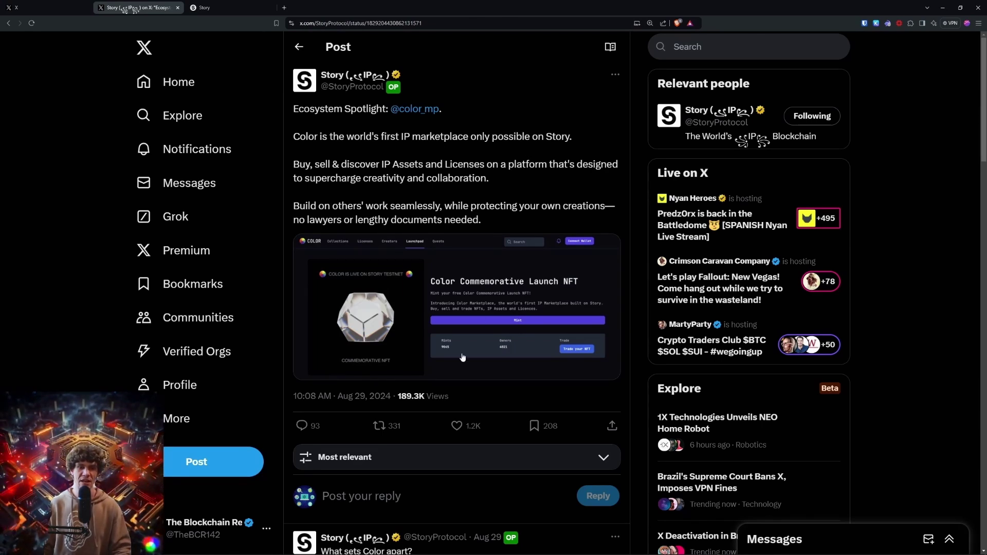
scroll(457, 308, "down", 3)
left_click(204, 8)
left_click(75, 7)
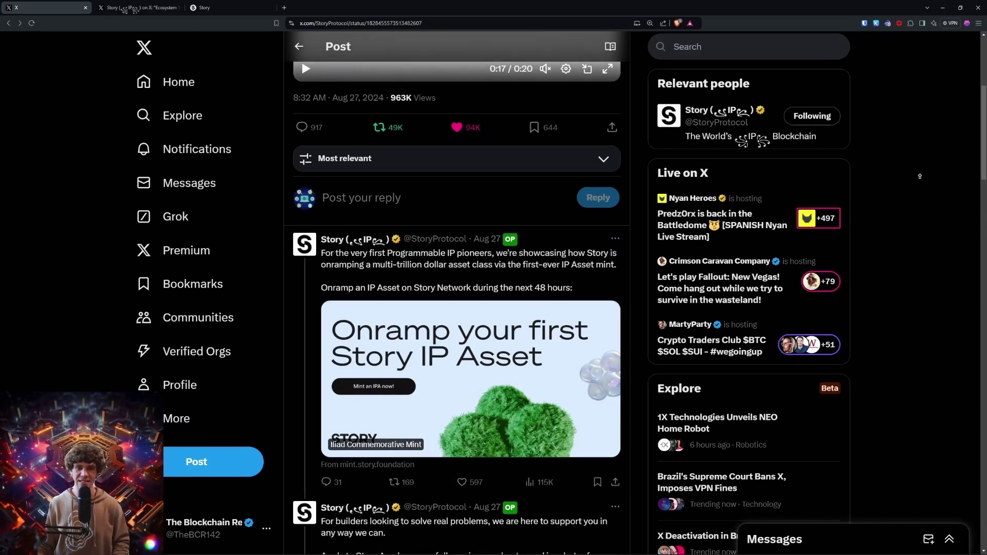
scroll(244, 84, "up", 5)
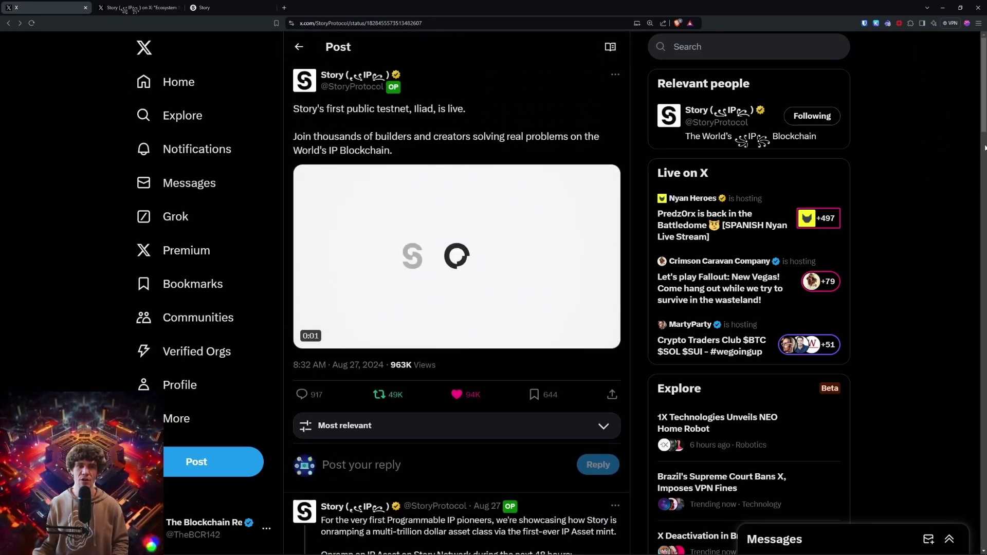
scroll(244, 84, "down", 5)
Step: Open the Iliad Commemorative Mint link separately and view the enlarged Story Ecosystem Partners image
left_click(417, 411)
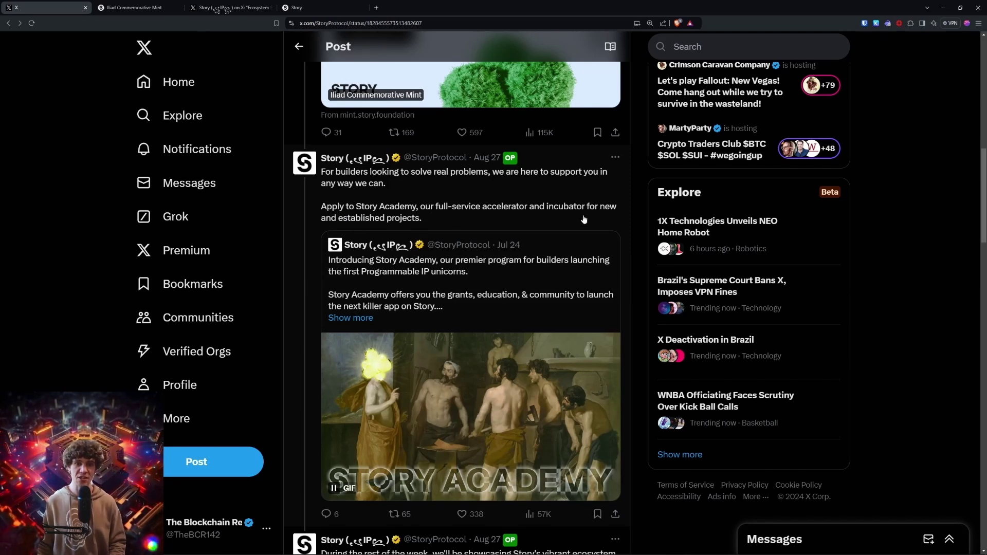
scroll(576, 238, "down", 4)
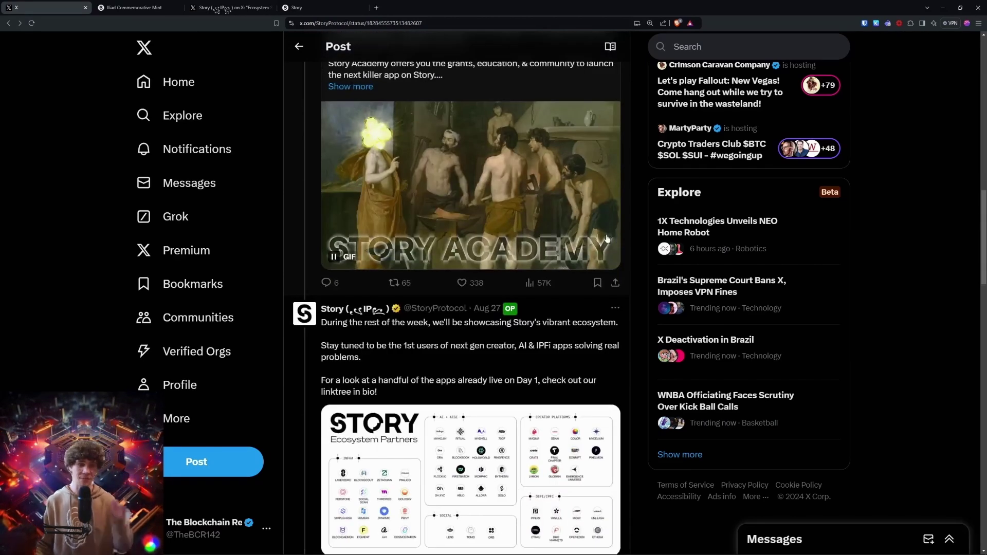
scroll(577, 238, "down", 3)
left_click(587, 236)
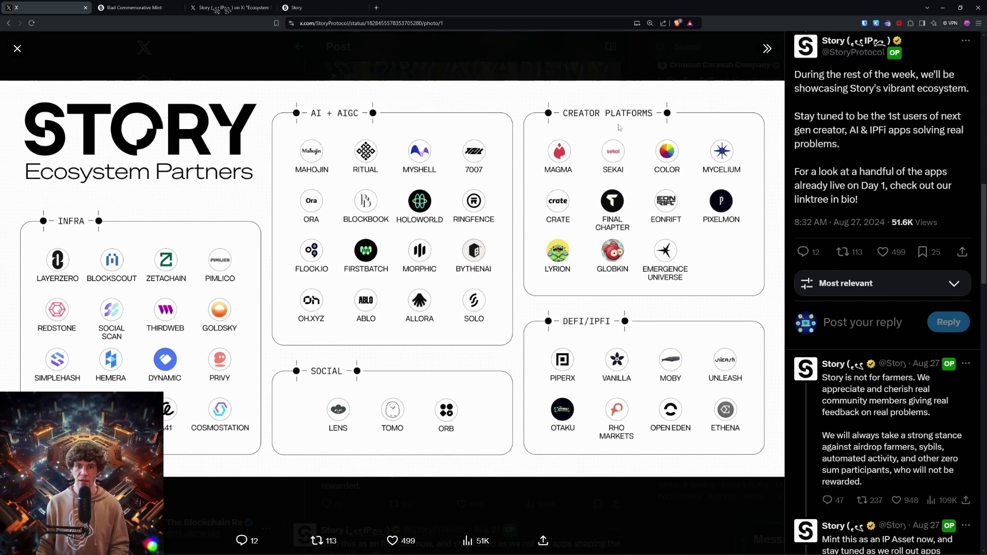
left_click(111, 33)
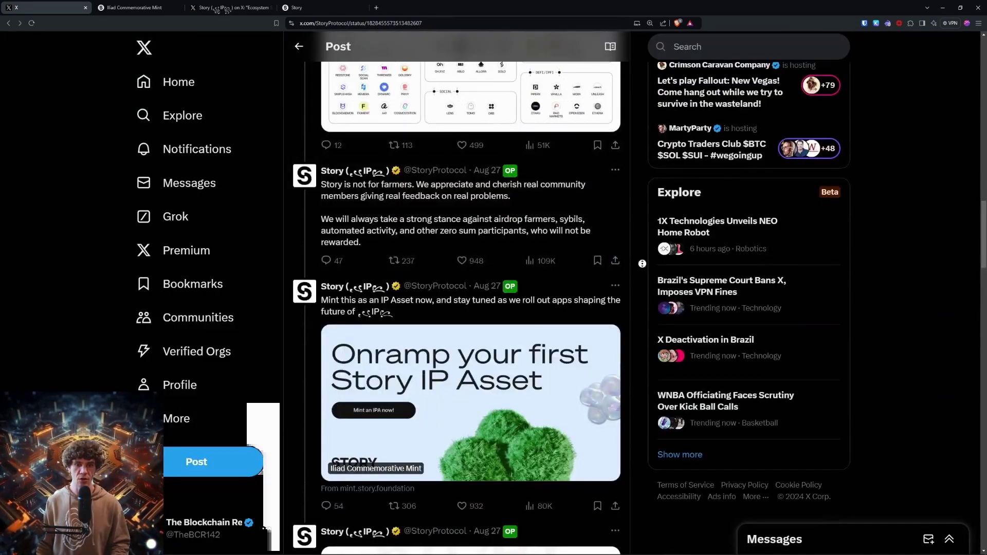
Step: Close the Iliad Commemorative Mint page and scroll down the testnet announcement thread
key("alt+Left")
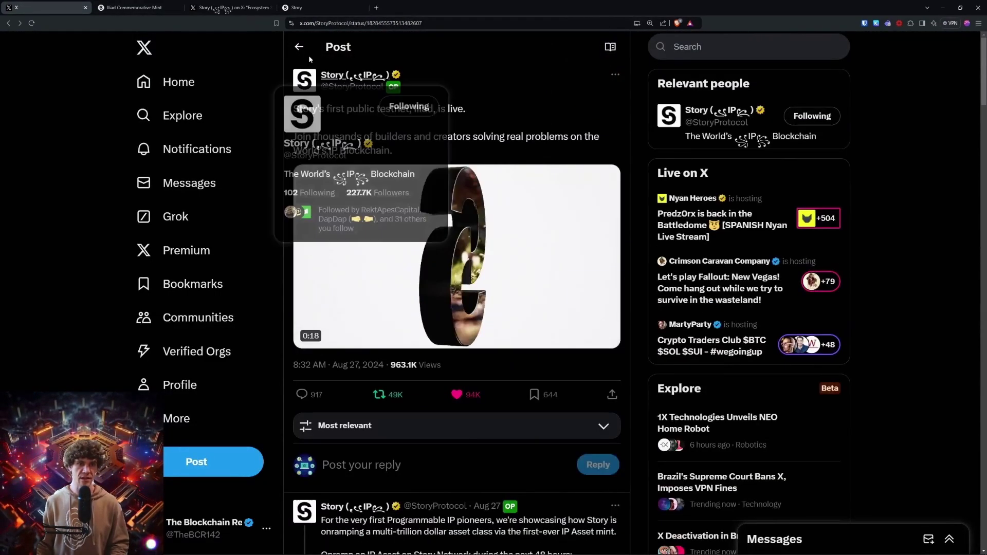
key("ctrl+Tab")
key("ctrl+w")
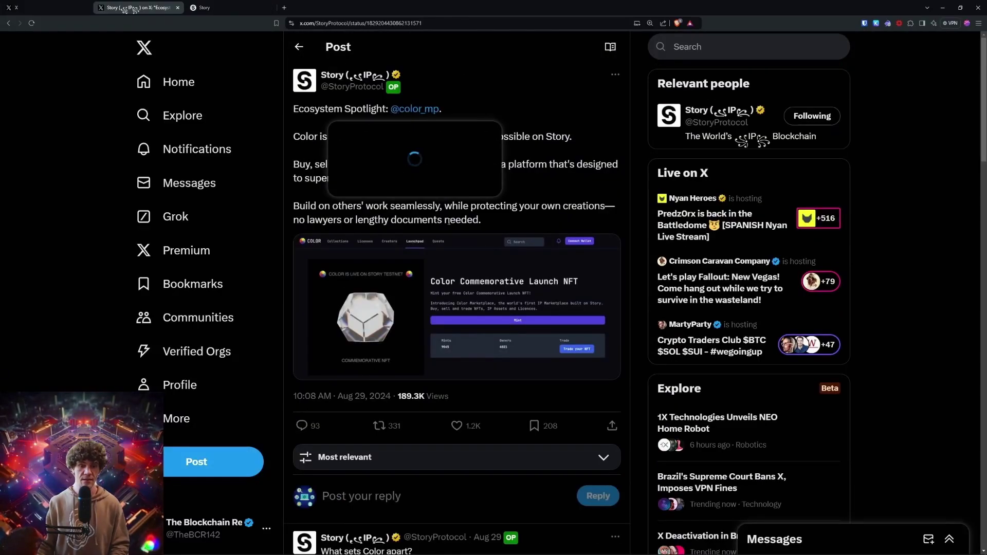
scroll(441, 308, "down", 5)
scroll(441, 318, "down", 7)
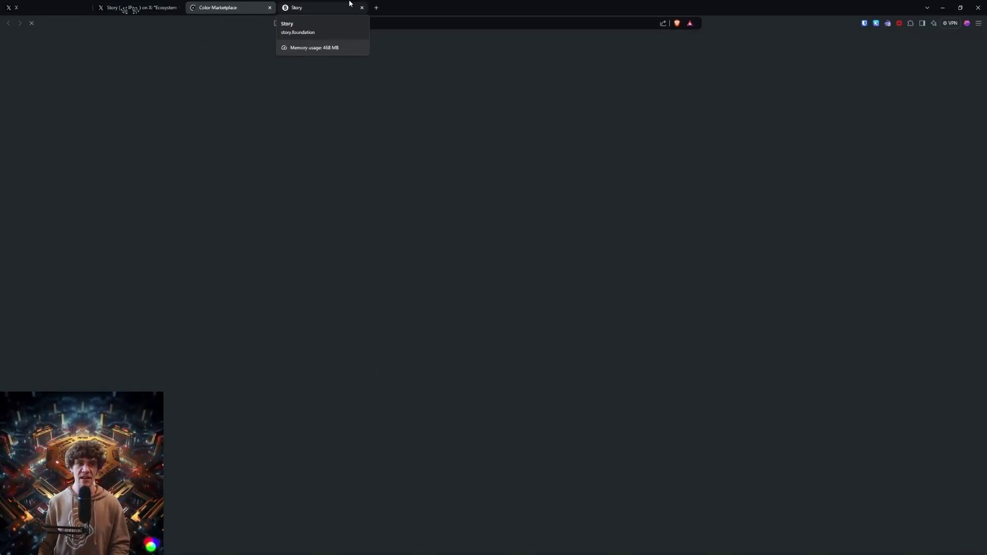
Step: Glance at the Story Foundation site, the Color spotlight post and the StoryProtocol profile
left_click(303, 7)
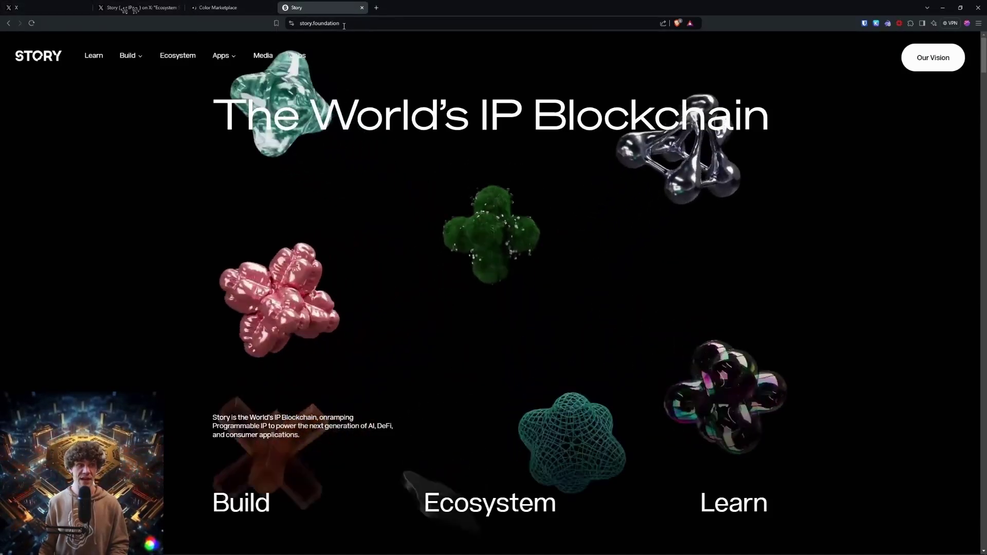
left_click(126, 8)
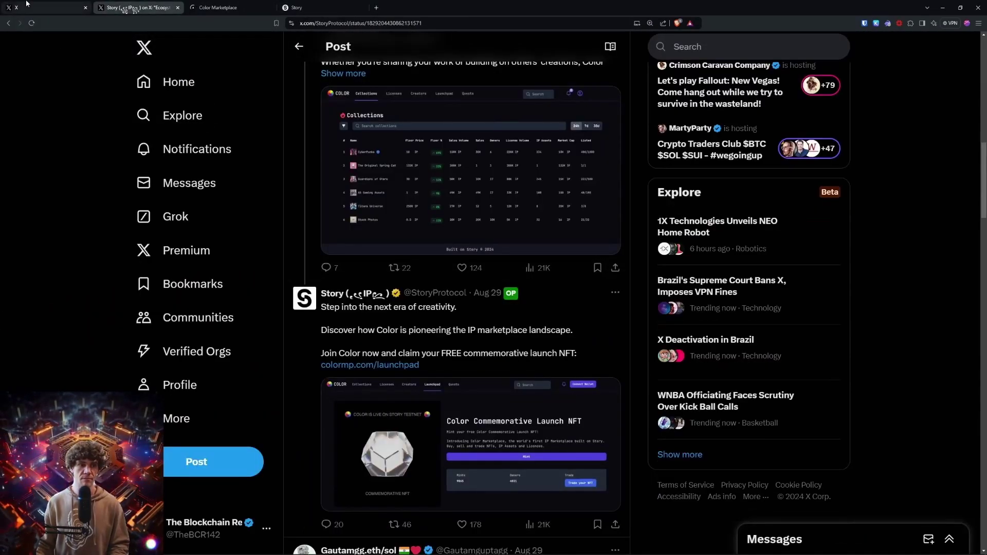
scroll(277, 120, "up", 10)
left_click(301, 82)
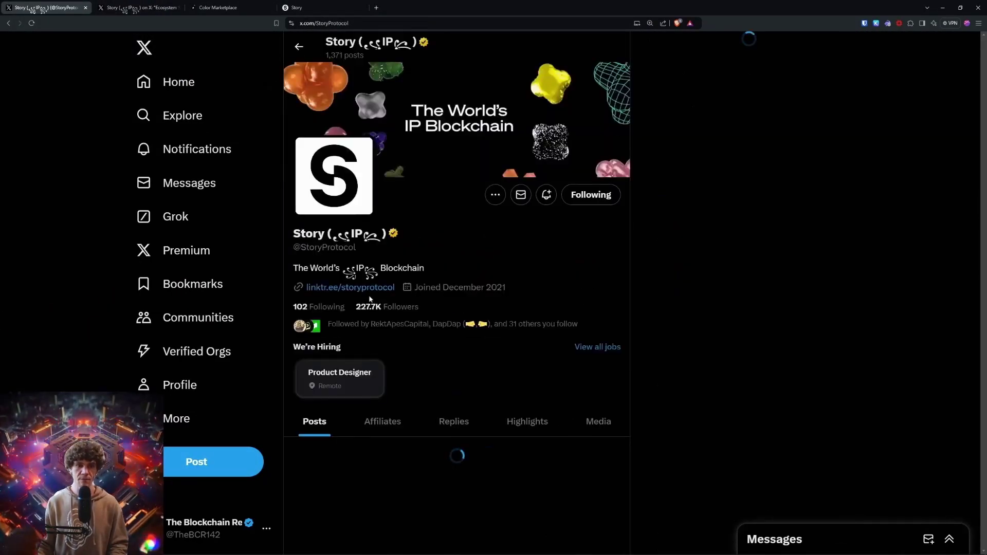
left_click(128, 6)
Step: Launch Story Faucet from the Apps menu on story.foundation
left_click(273, 7)
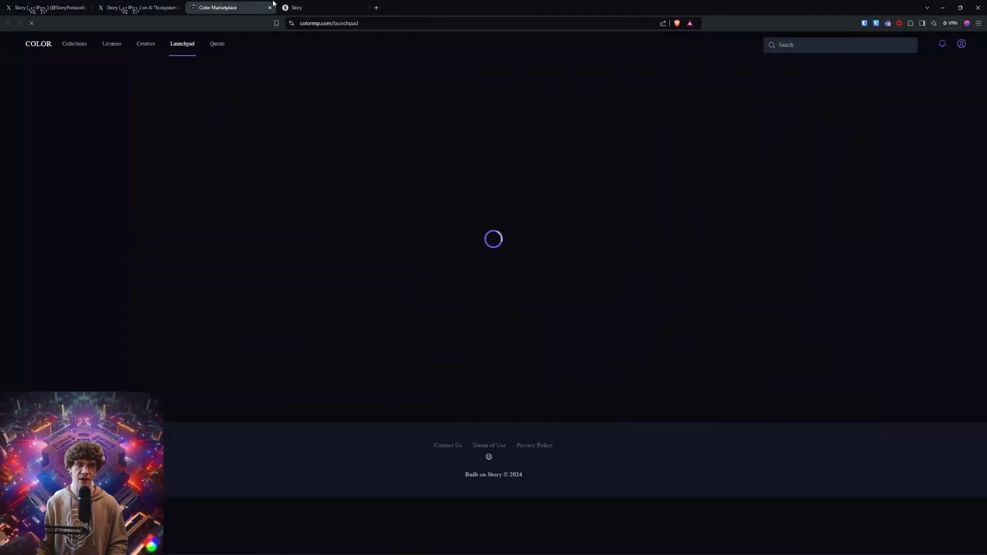
left_click(290, 7)
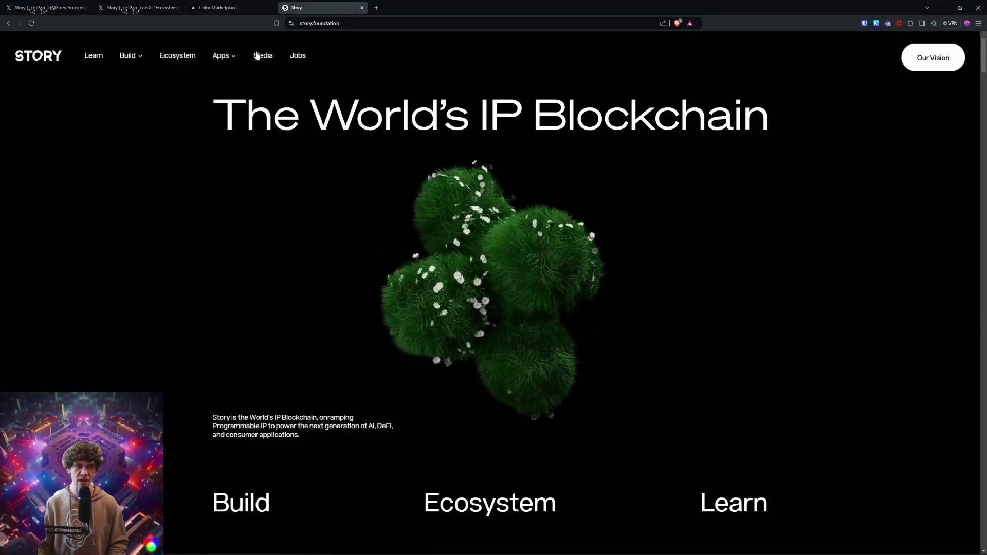
left_click(222, 57)
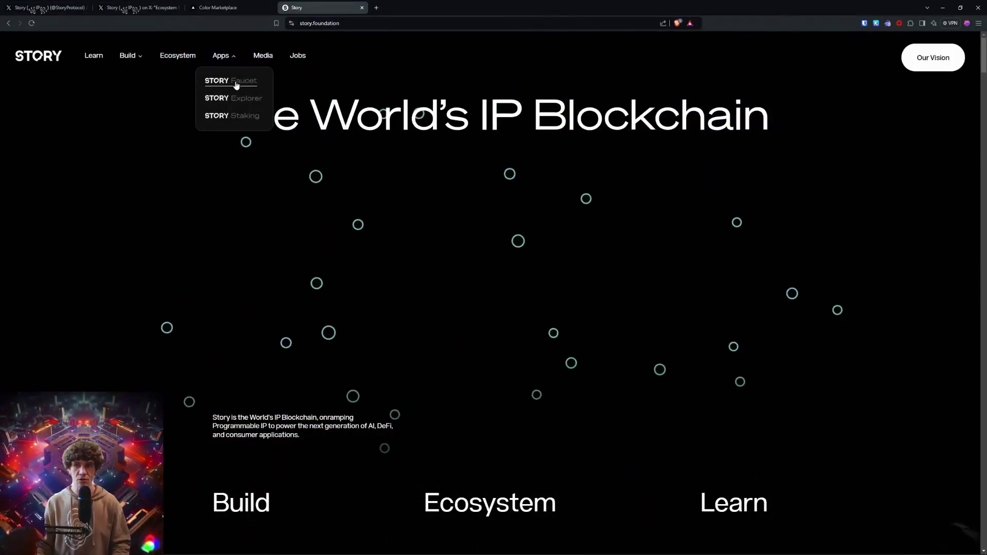
left_click(234, 80)
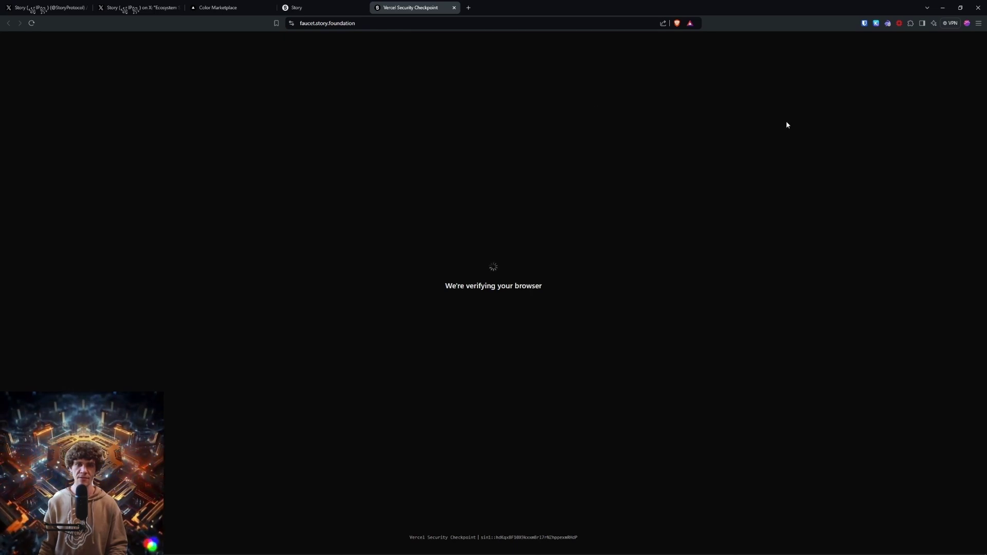
Step: Connect the wallet to Story Faucet, pass the human check and claim testnet IP tokens
left_click(888, 23)
left_click(502, 231)
type("0xa270d2222d62500d2821f6c5dD2BC4fE4d497F08")
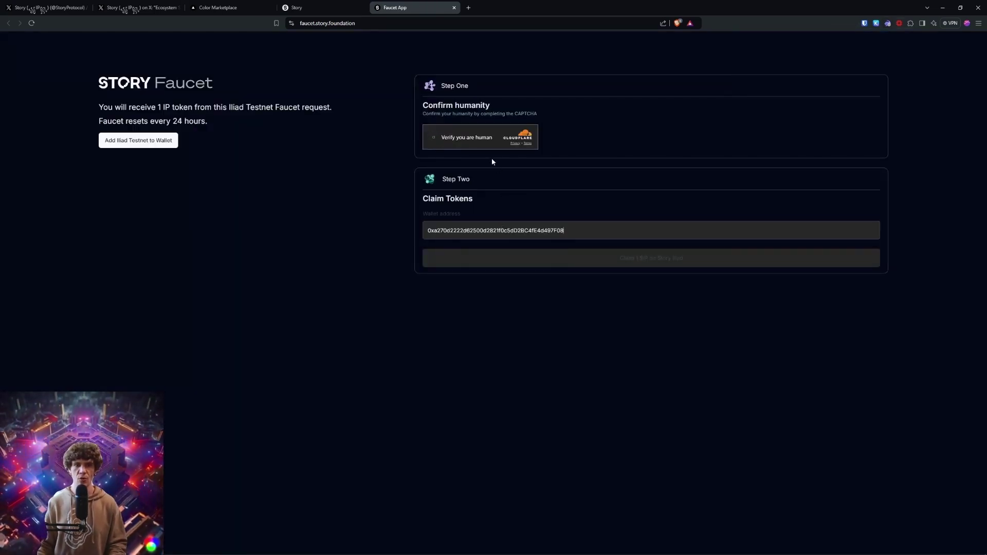
left_click(433, 138)
left_click(665, 264)
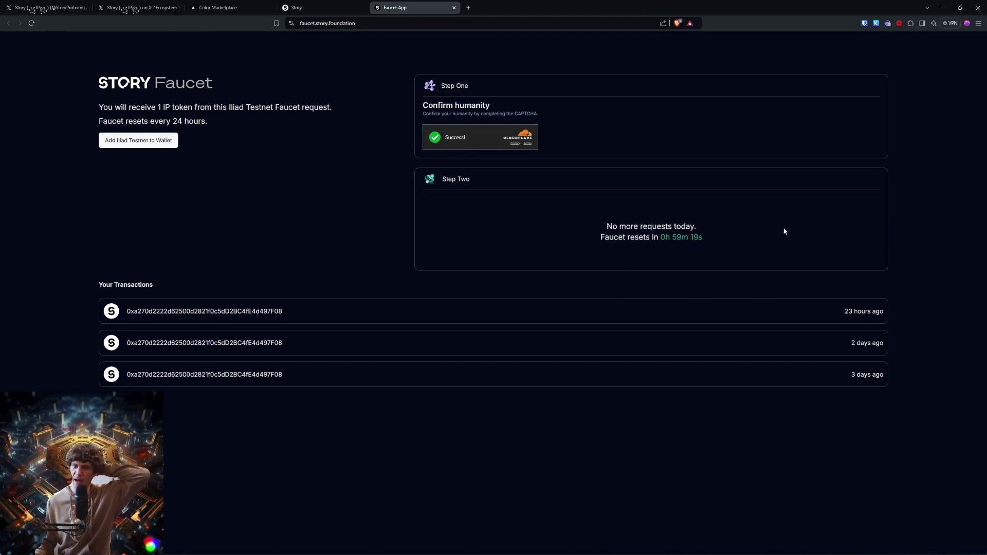
left_click(297, 9)
Step: Connect the Rabby wallet to Color Marketplace from the launchpad
left_click(218, 7)
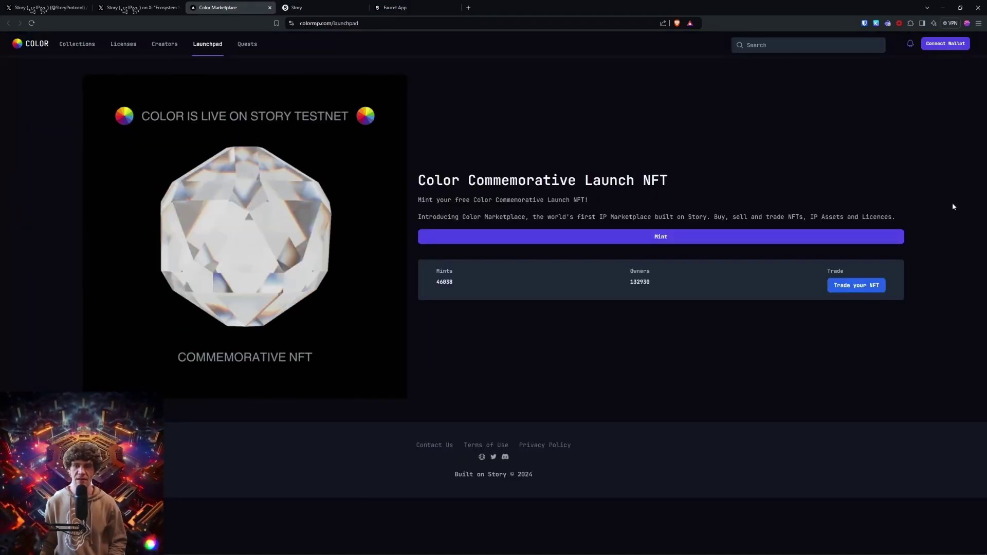
left_click(945, 47)
left_click(492, 272)
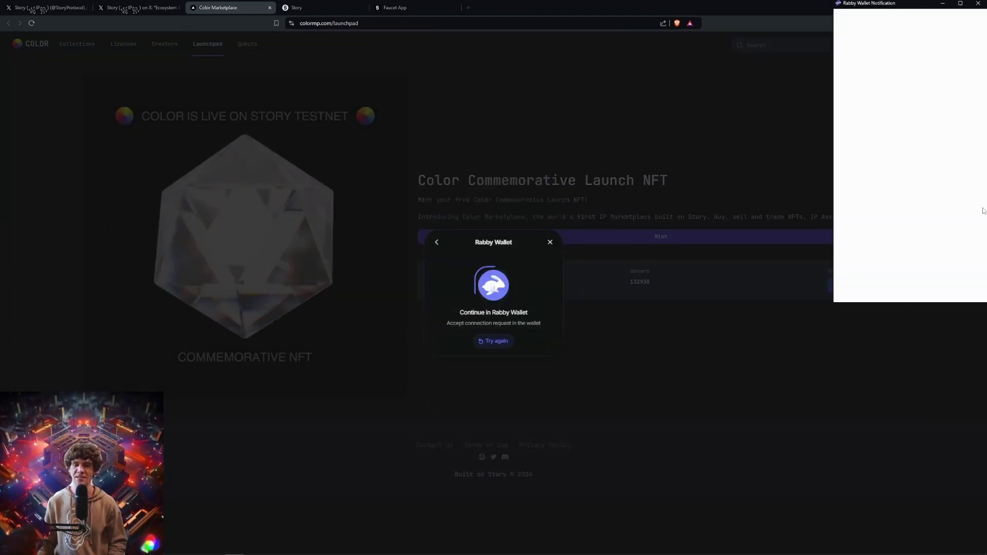
left_click(907, 250)
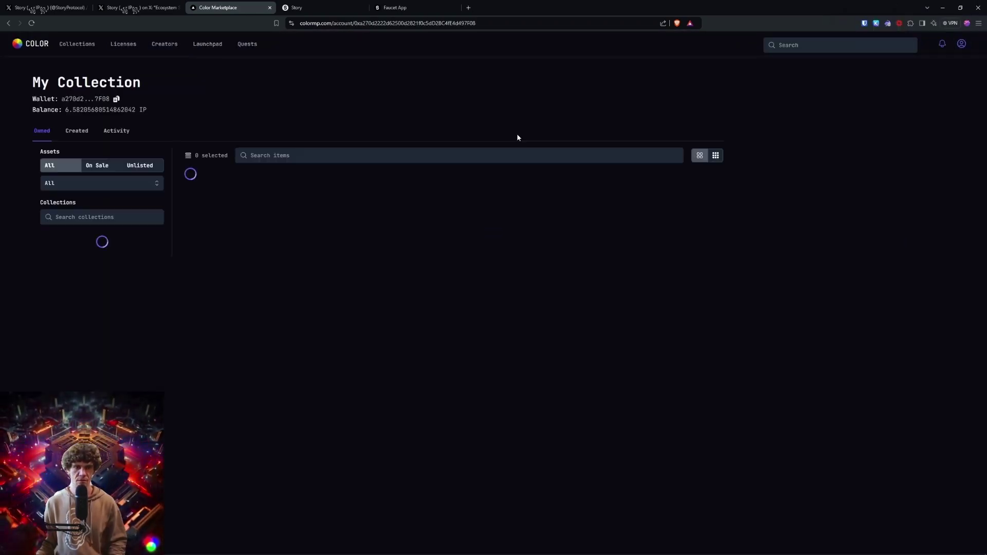
Step: Review the three owned NFTs in My Collection and the Activity history, then go back
left_click(46, 132)
left_click(141, 132)
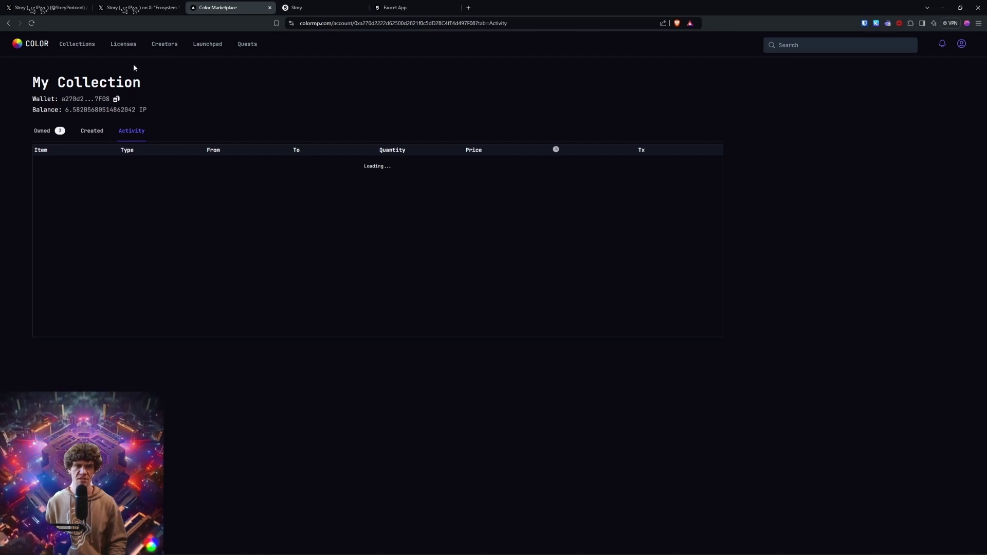
key("alt+Left")
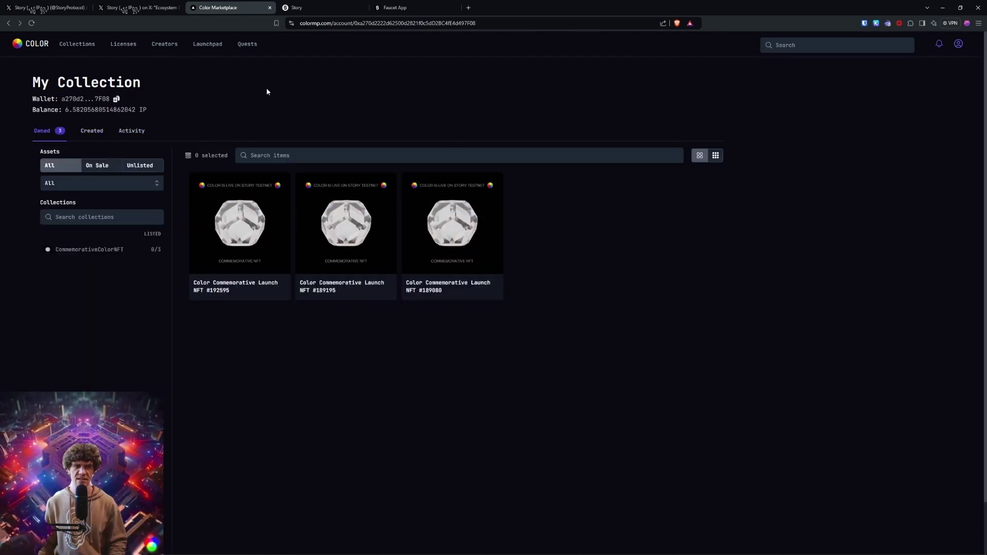
key("alt+Left")
Step: Mint the free Commemorative Launch NFT and list NFT #192595 for sale, signing approval in Rabby
left_click(595, 175)
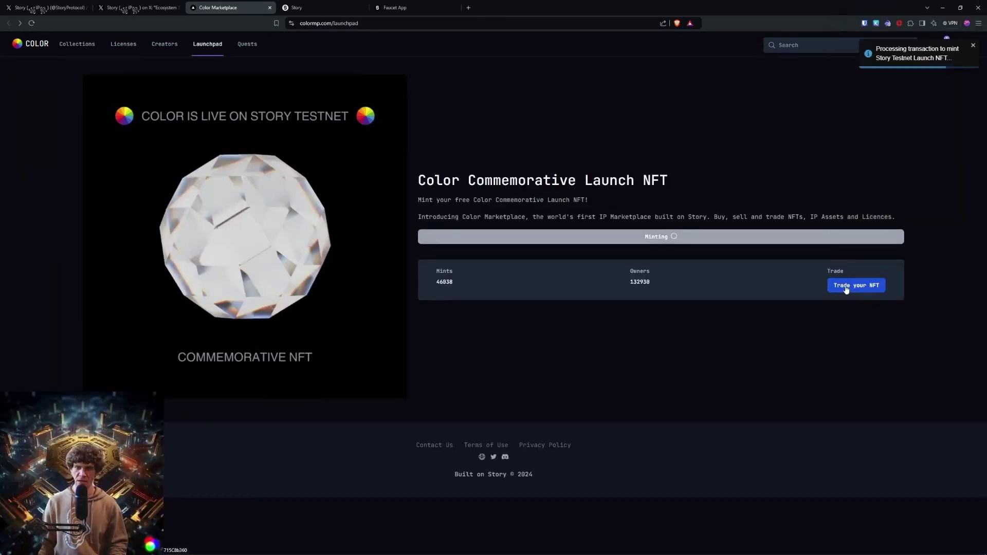
left_click(851, 287)
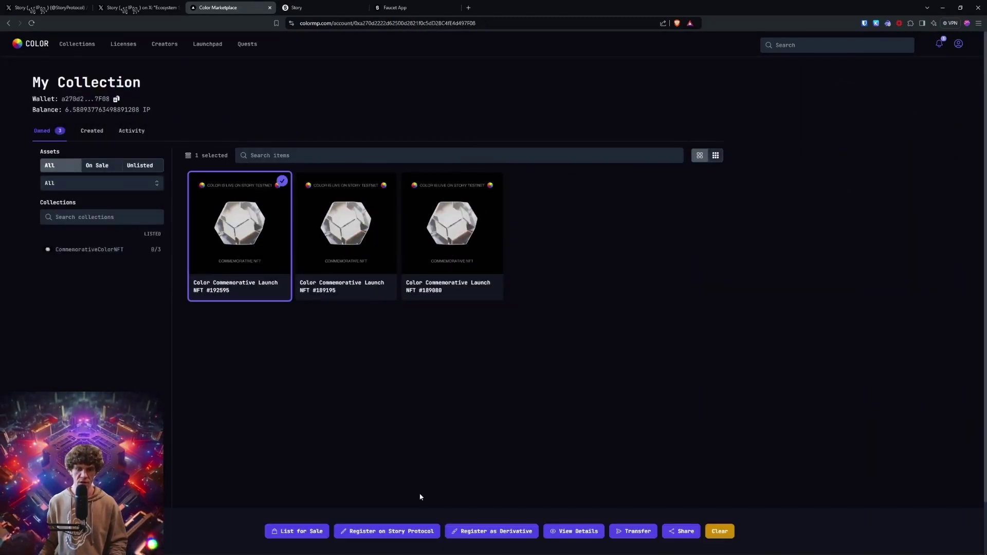
left_click(316, 532)
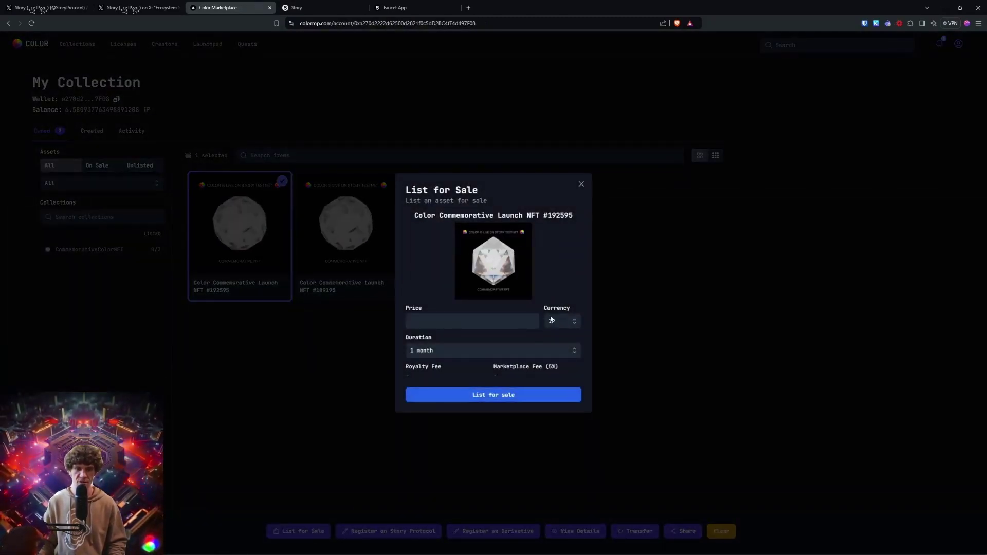
left_click(493, 394)
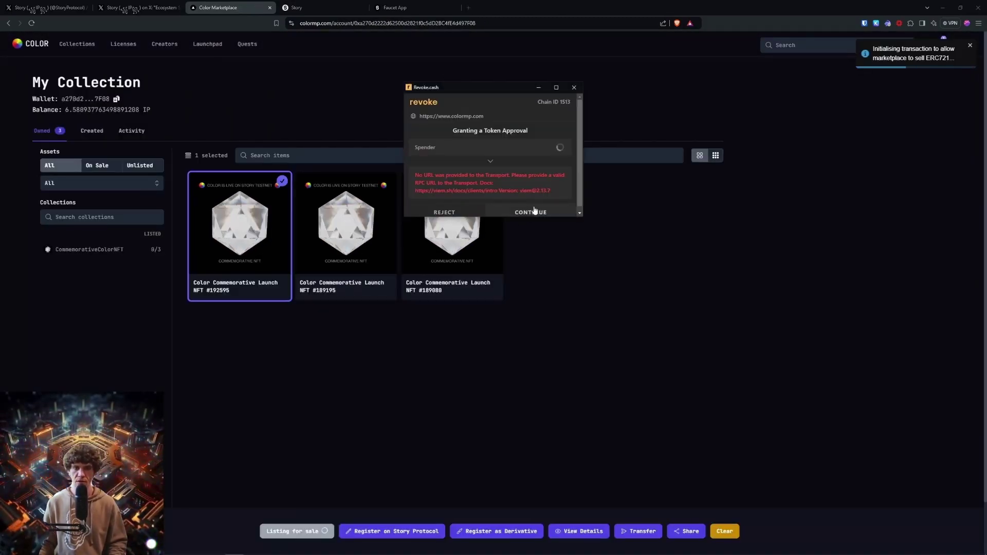
left_click(535, 210)
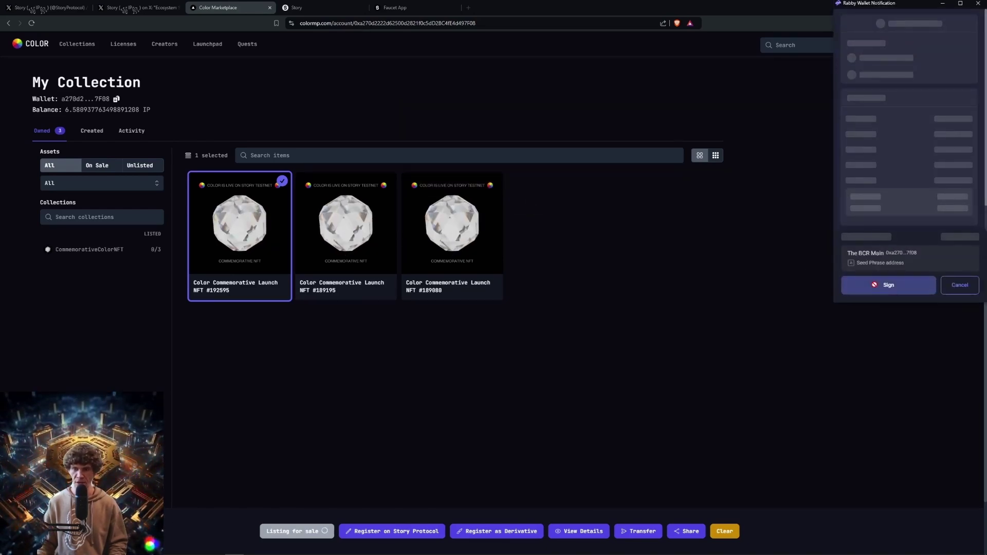
left_click(889, 285)
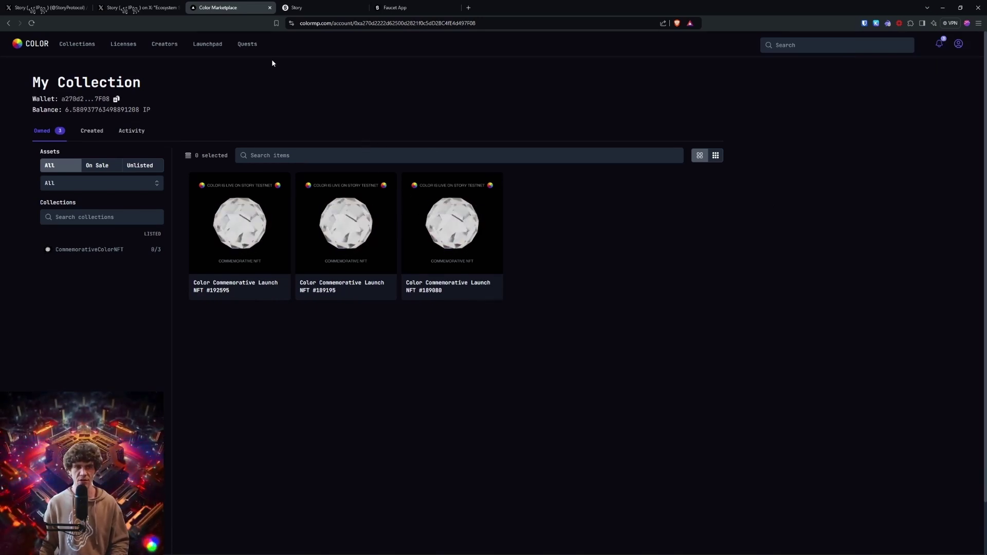
Step: Close the Story Faucet and launch Story Explorer and the Staking dashboard via Apps
left_click(395, 7)
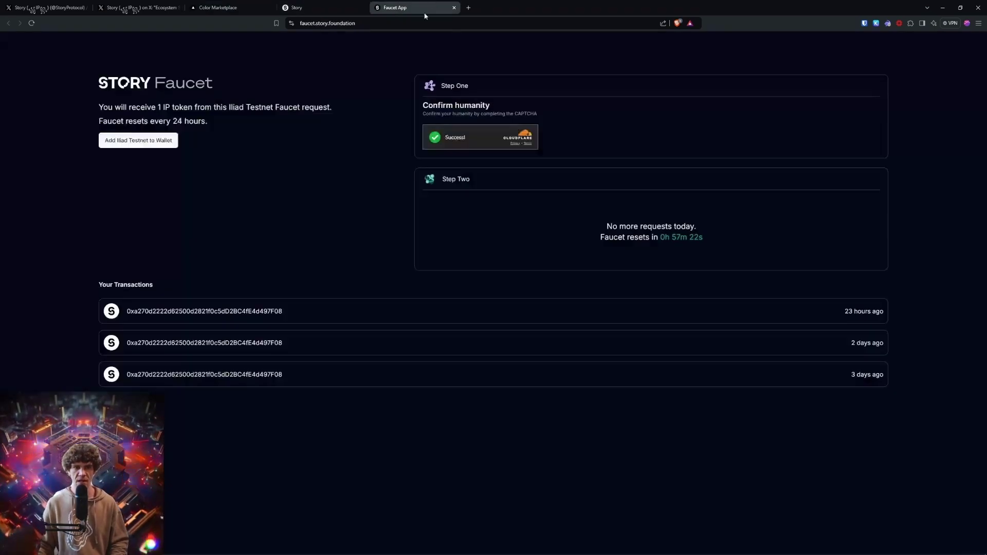
left_click(454, 7)
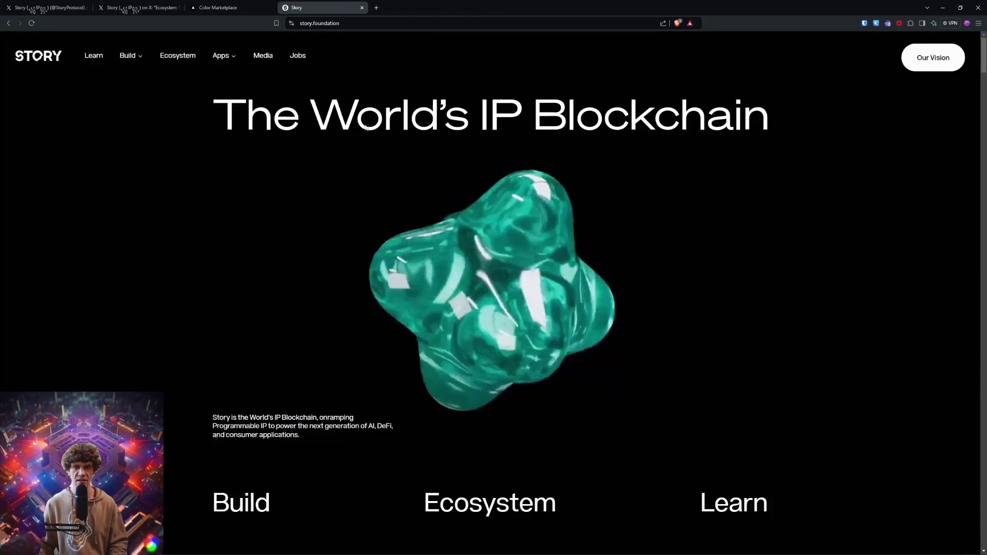
left_click(224, 61)
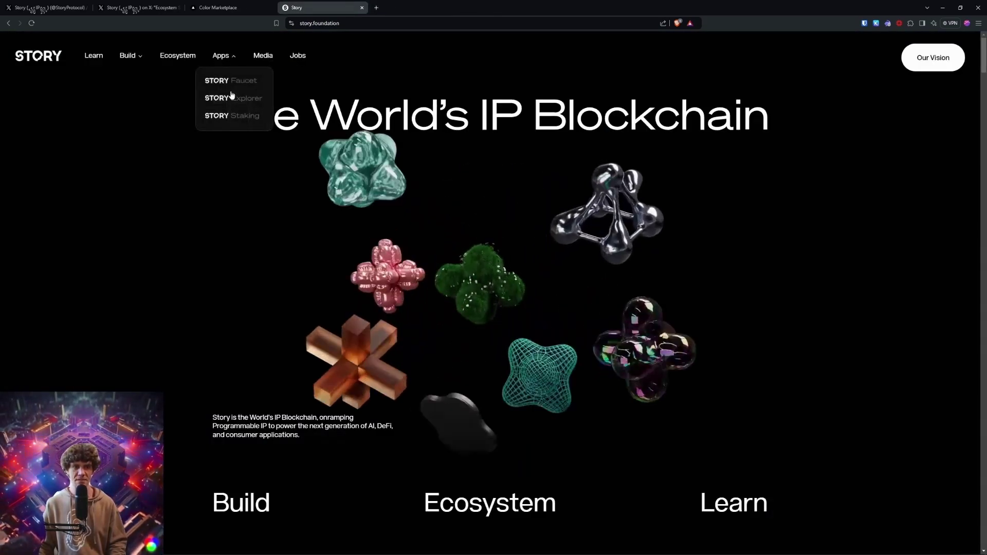
left_click(235, 100)
left_click(225, 55)
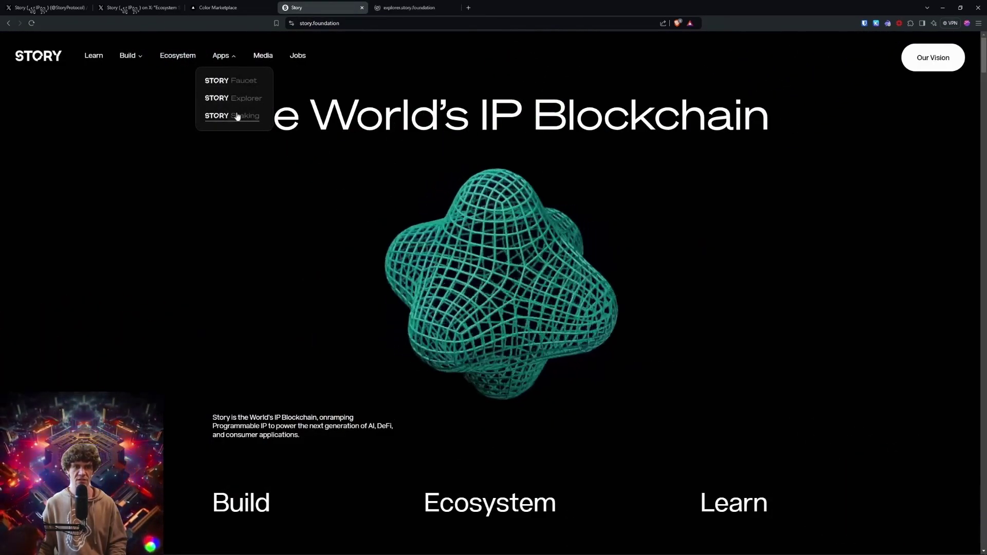
left_click(236, 115)
Step: Check the On Sale filter and the Activity history in the Color Marketplace collection
left_click(226, 7)
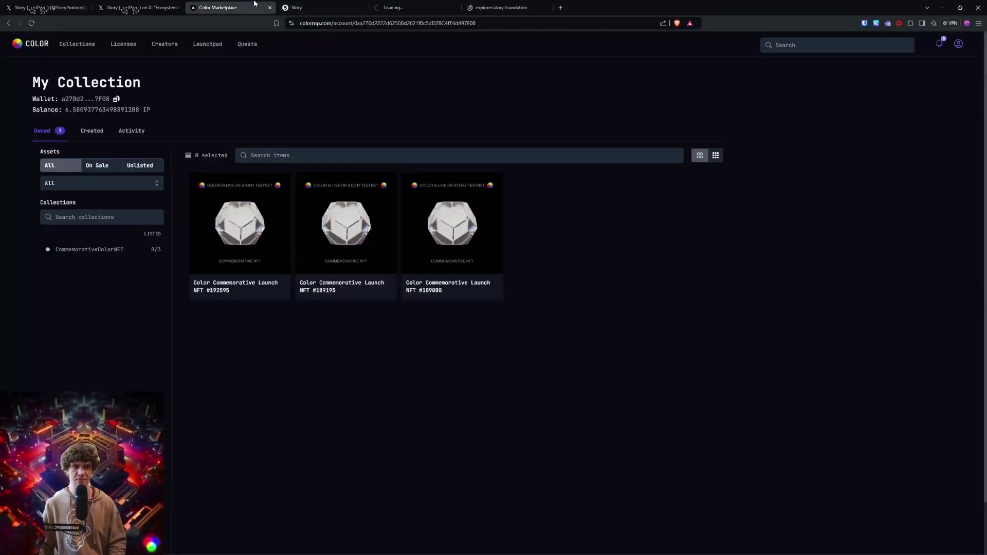
left_click(107, 171)
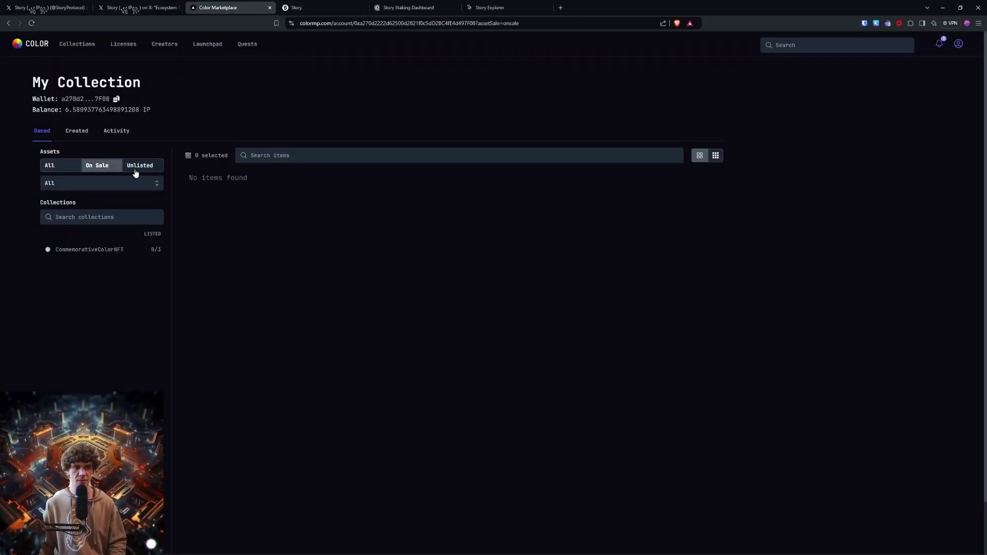
left_click(114, 132)
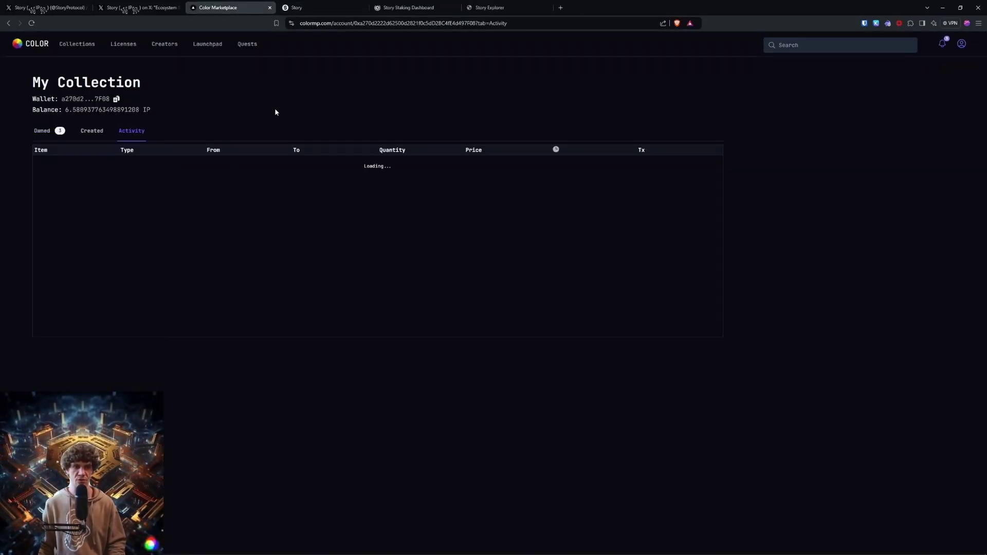
Step: Close Color Marketplace and connect Rabby to Story Explorer, switching to the Iliad network
left_click(269, 7)
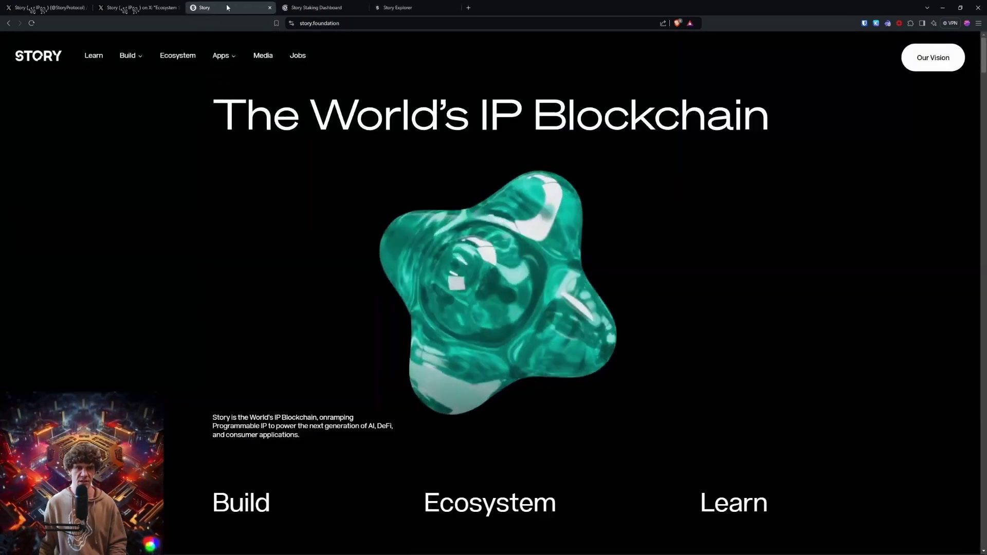
left_click(336, 7)
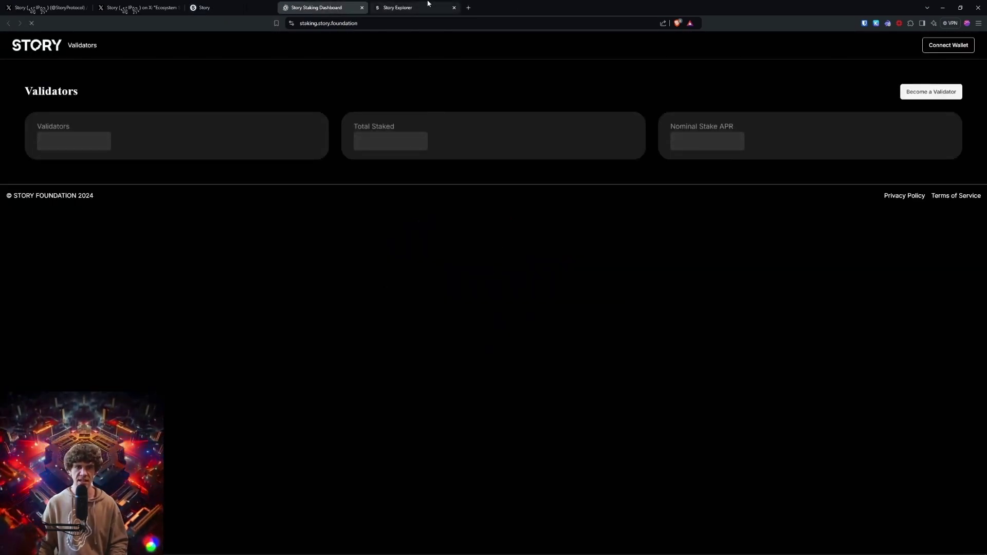
left_click(407, 8)
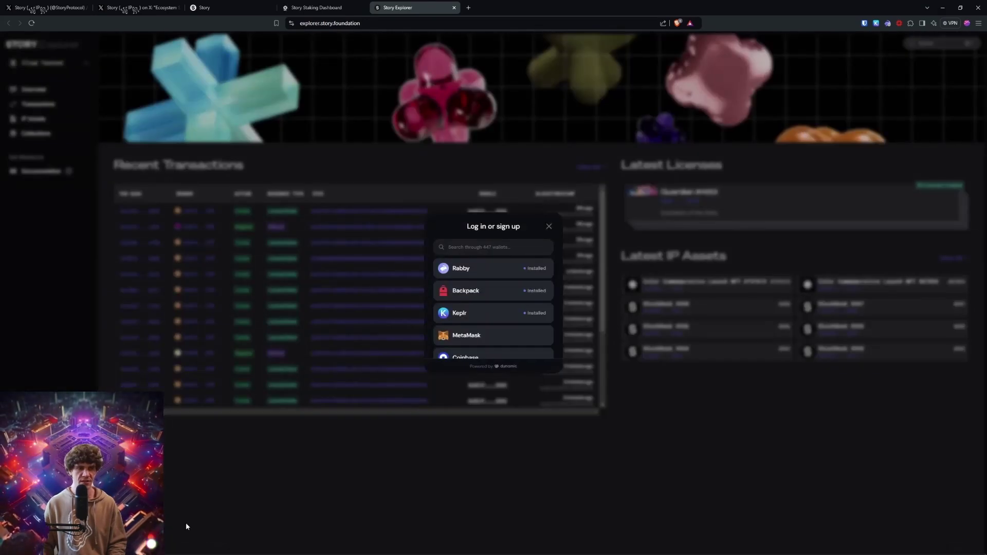
left_click(526, 267)
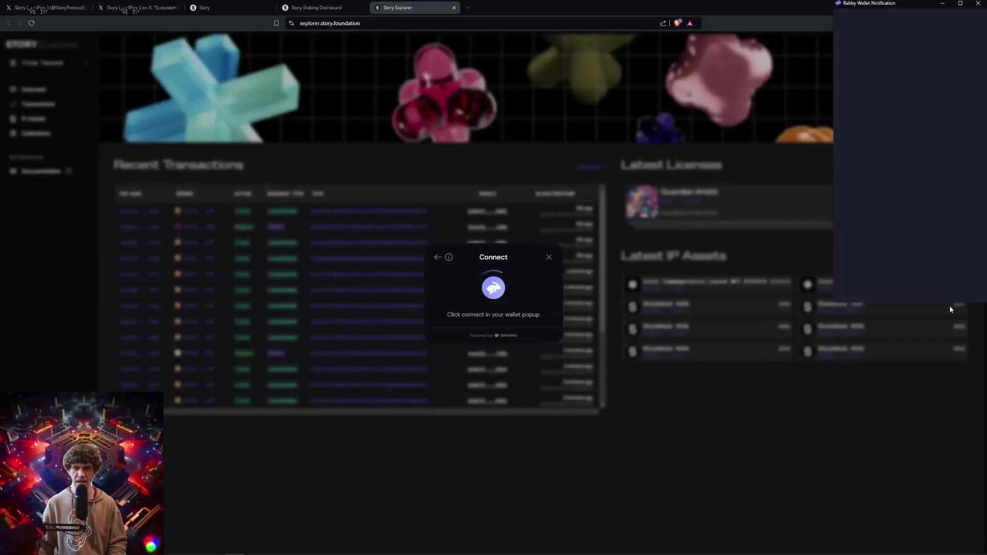
left_click(936, 256)
left_click(494, 317)
left_click(498, 331)
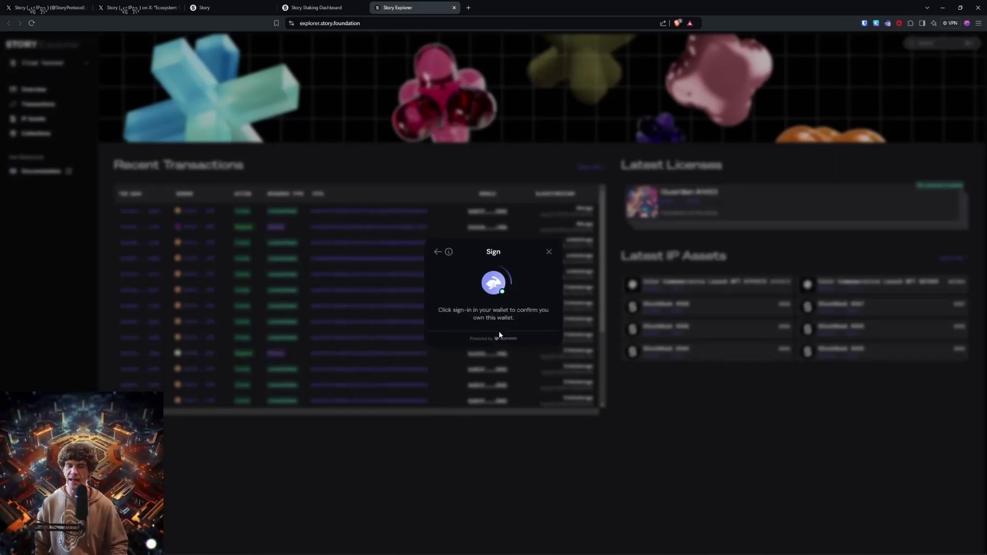
Step: Confirm the wallet sign-in, then visit the Transactions and Collections pages
left_click(880, 285)
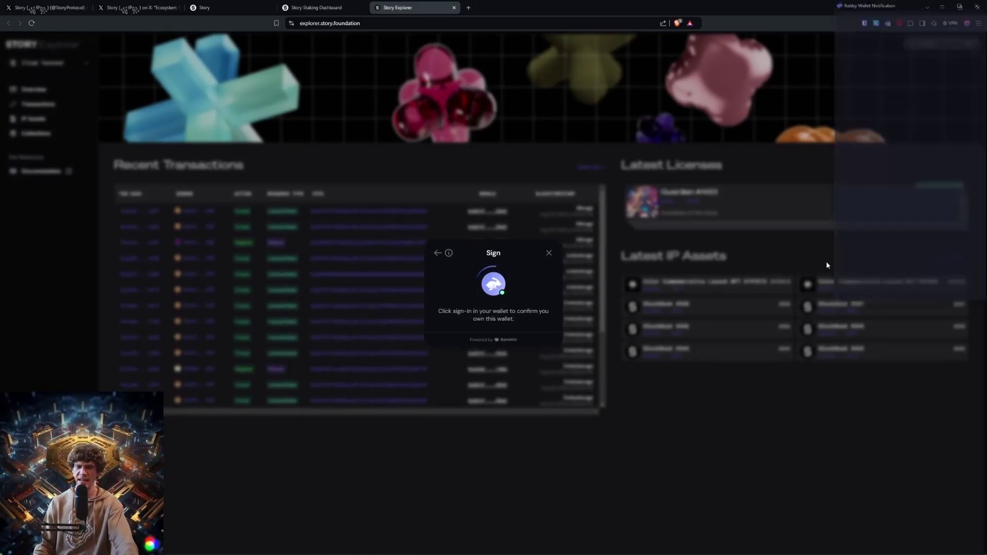
left_click(39, 105)
left_click(34, 132)
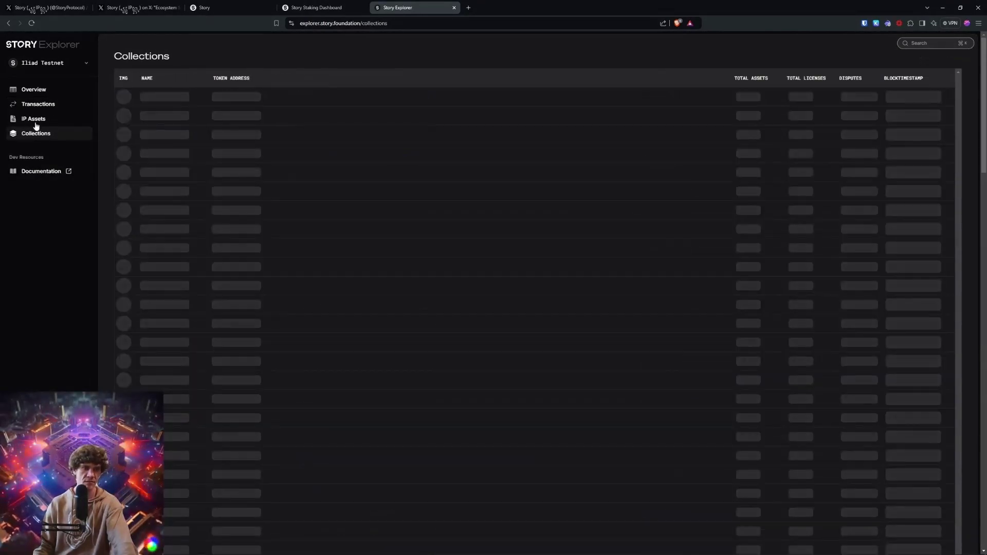
Step: Connect the Rabby wallet to the Story Staking Dashboard
key("ctrl+shift+Tab")
left_click(948, 45)
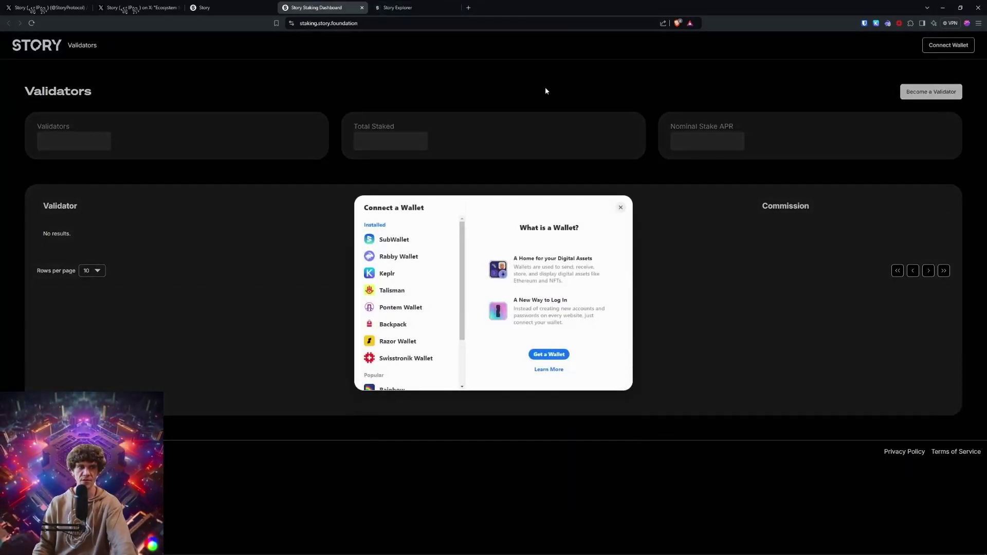
left_click(399, 256)
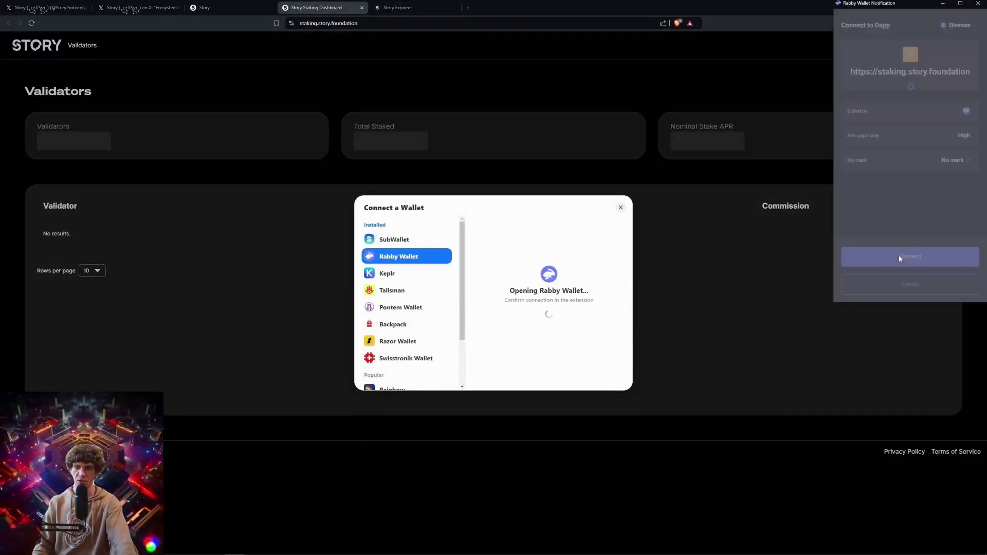
left_click(934, 264)
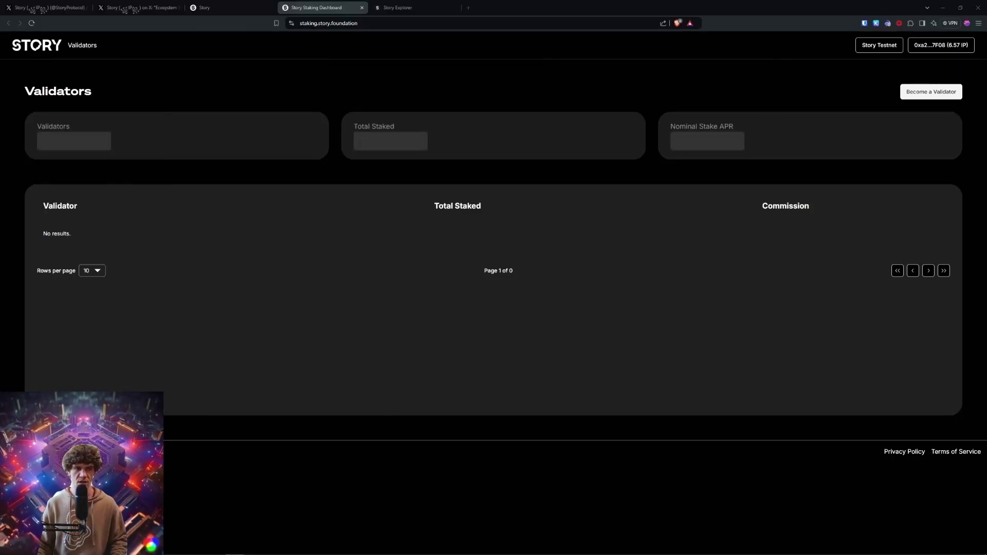
Step: Maximize the second browser window and connect MetaMask to the staking dashboard
left_click_drag(339, 88, 282, 89)
double_click(283, 89)
left_click(948, 46)
left_click(443, 247)
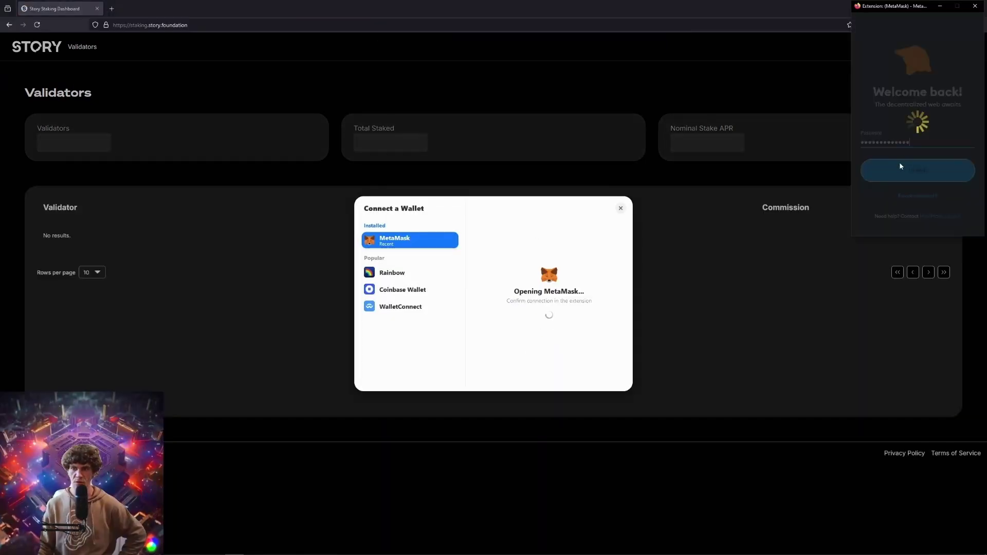
left_click(907, 170)
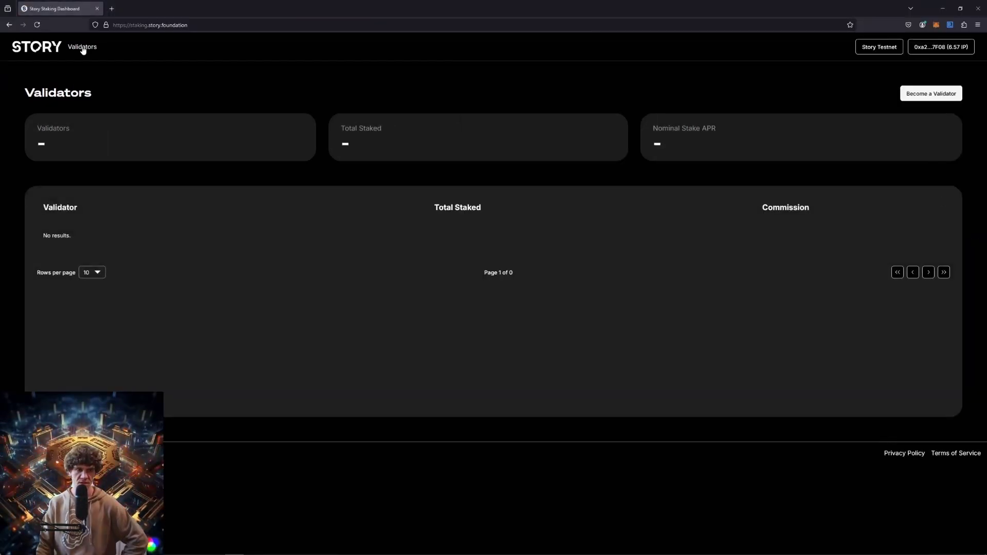
Step: Reload the staking dashboard, check the account options, and disconnect the wallet
left_click(37, 25)
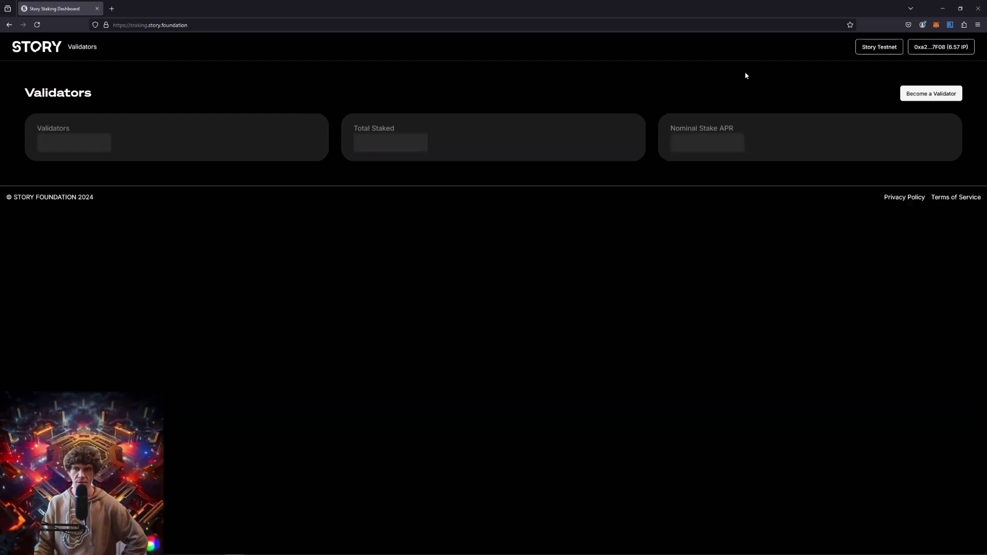
left_click(934, 48)
left_click(915, 69)
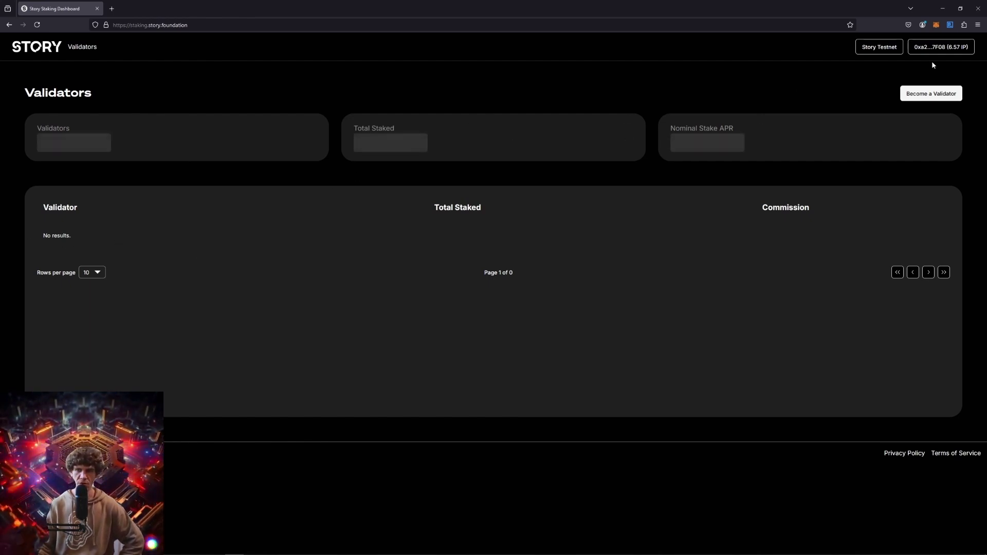
left_click(37, 24)
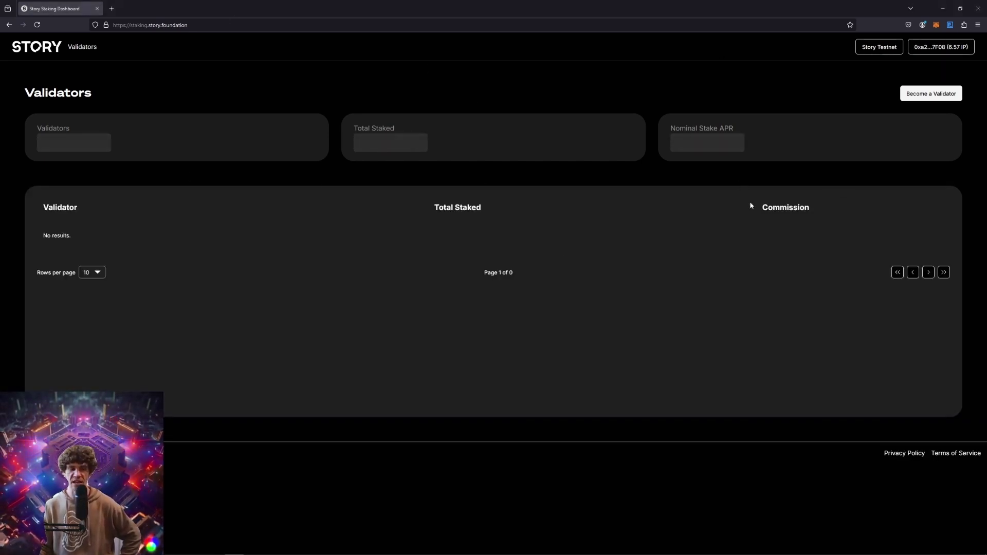
left_click(965, 47)
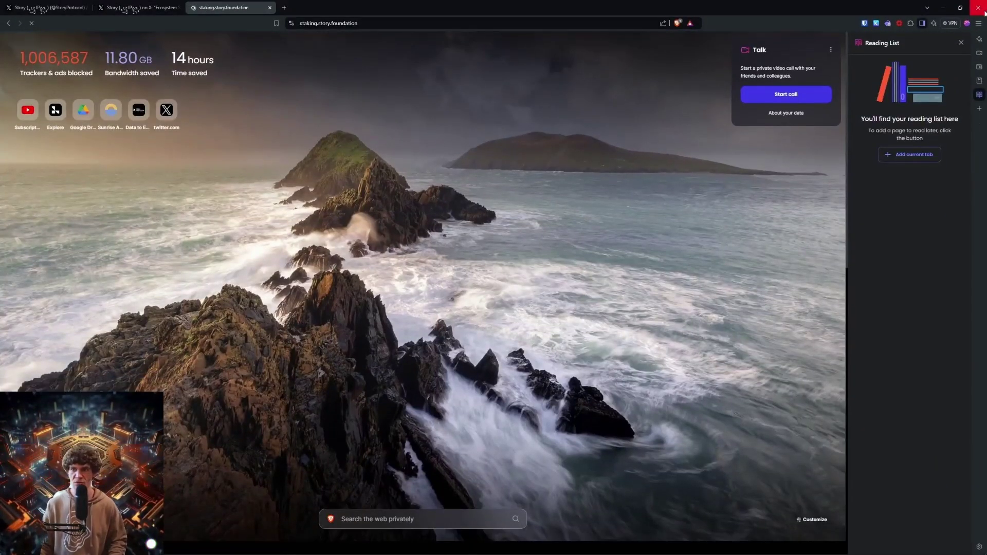
key("ctrl+shift+Tab")
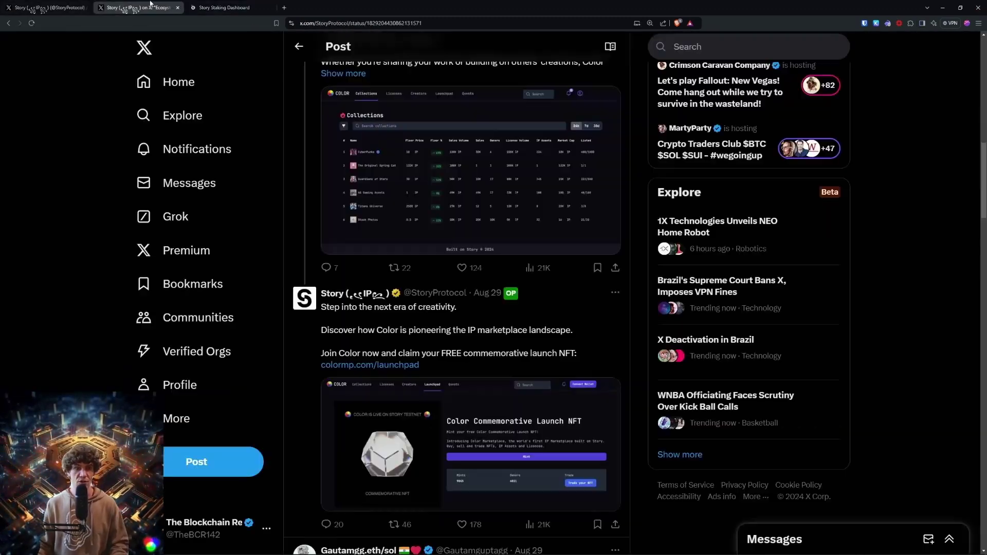
scroll(593, 173, "down", 5)
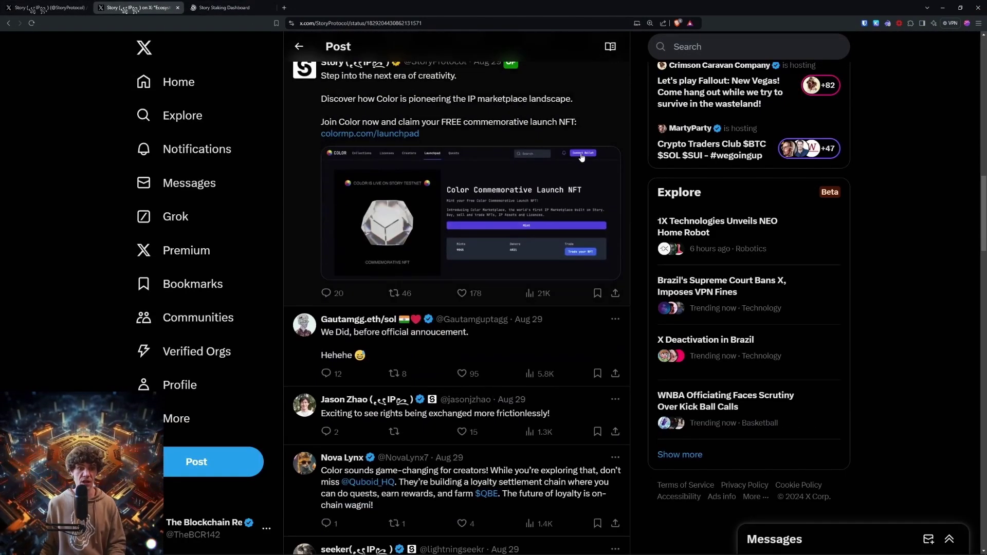
scroll(514, 196, "up", 5)
key("alt+Left")
scroll(424, 205, "down", 20)
scroll(440, 220, "down", 10)
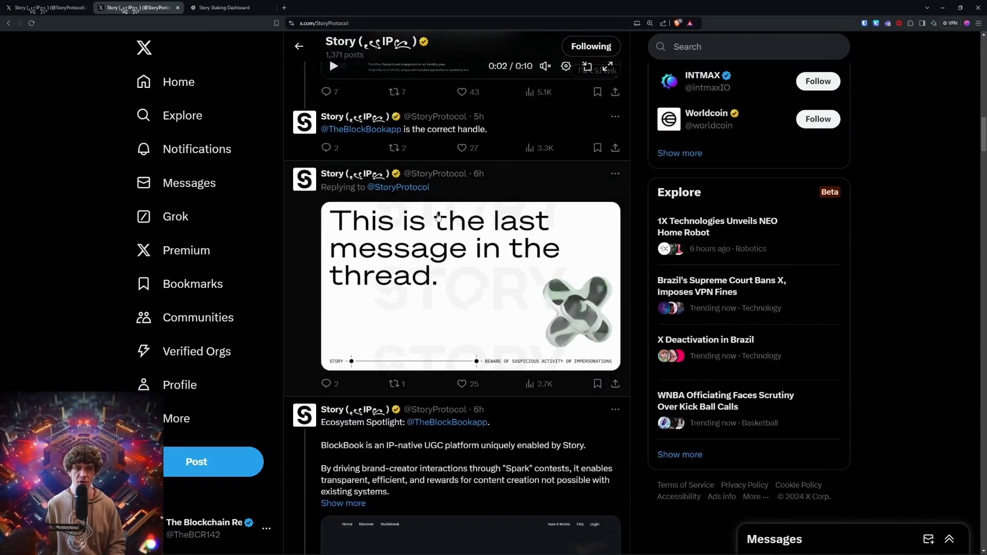
Step: Reconnect Rabby Wallet to the Story Staking Dashboard, approving it so Story Testnet and 6.57 IP show
left_click(222, 7)
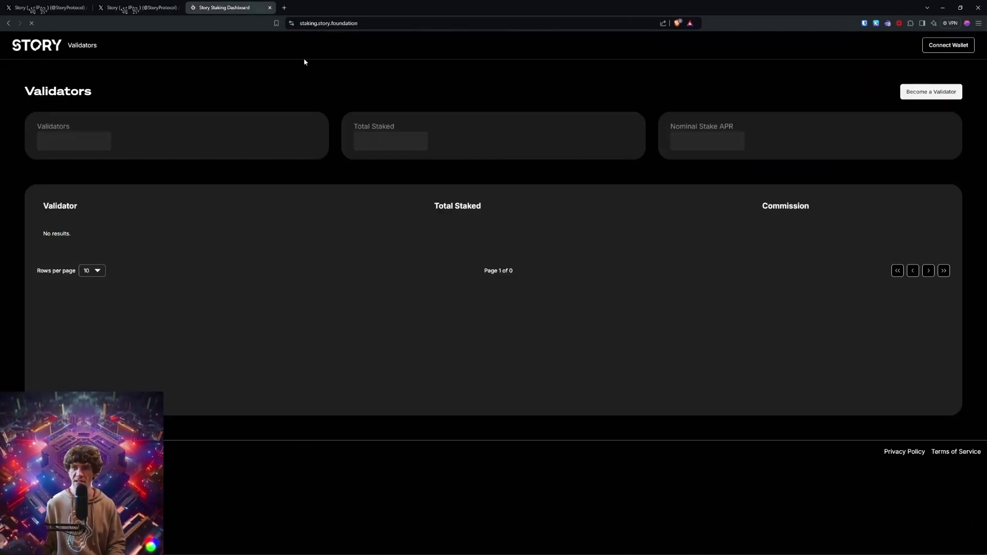
left_click(959, 45)
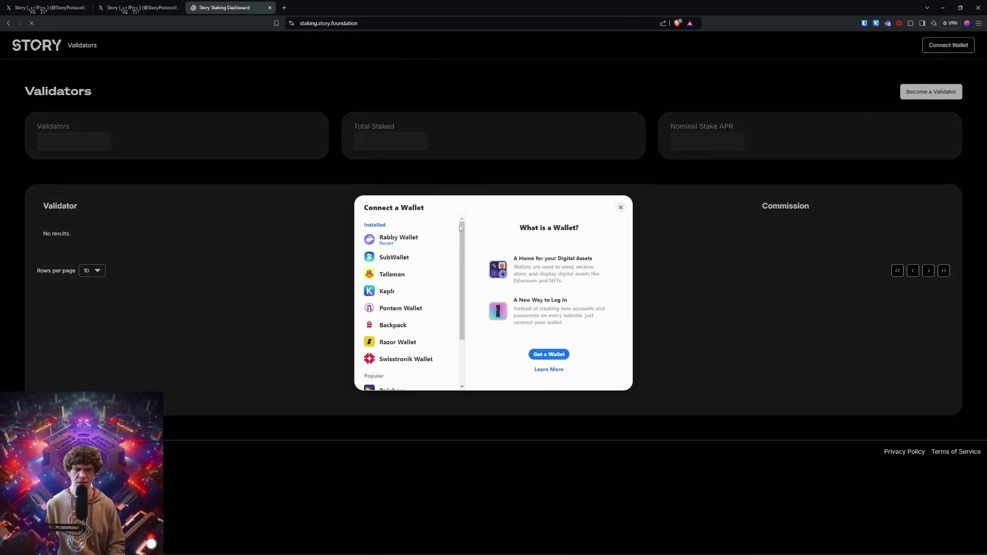
left_click(410, 241)
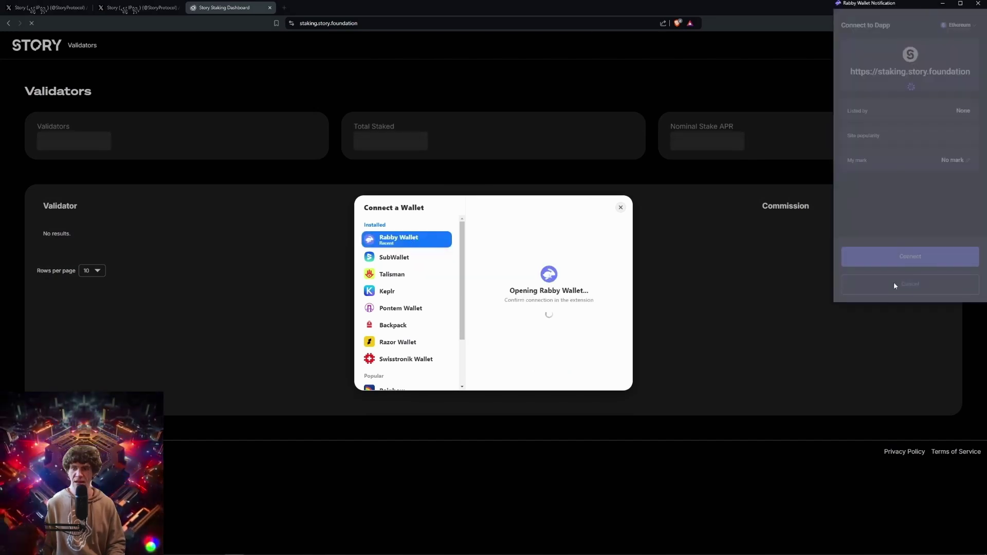
left_click(930, 259)
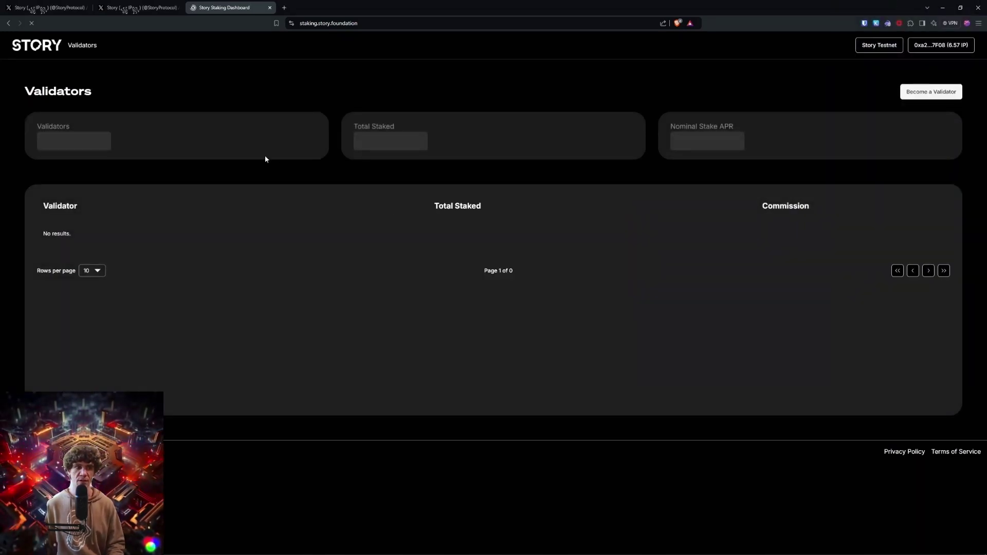
left_click(47, 7)
scroll(817, 185, "down", 5)
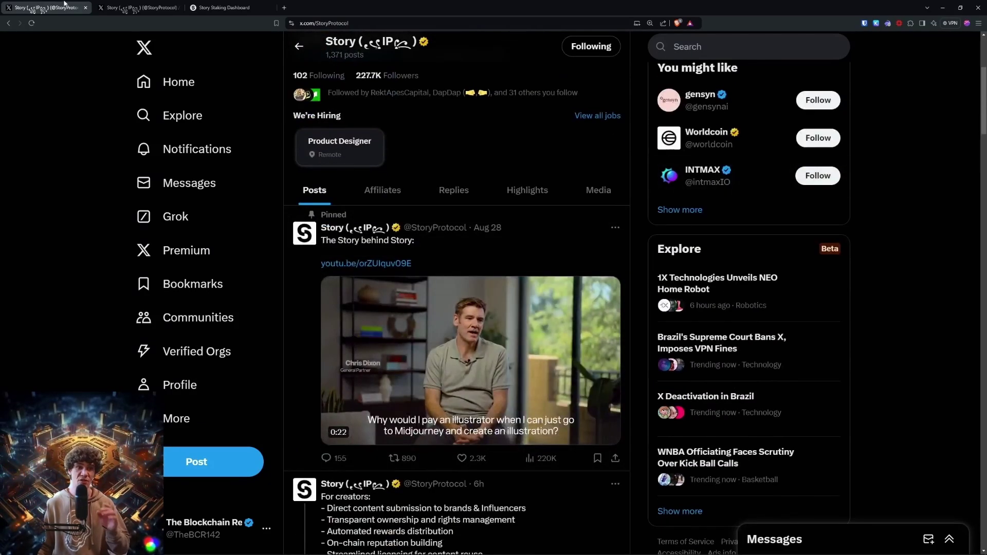
left_click(220, 6)
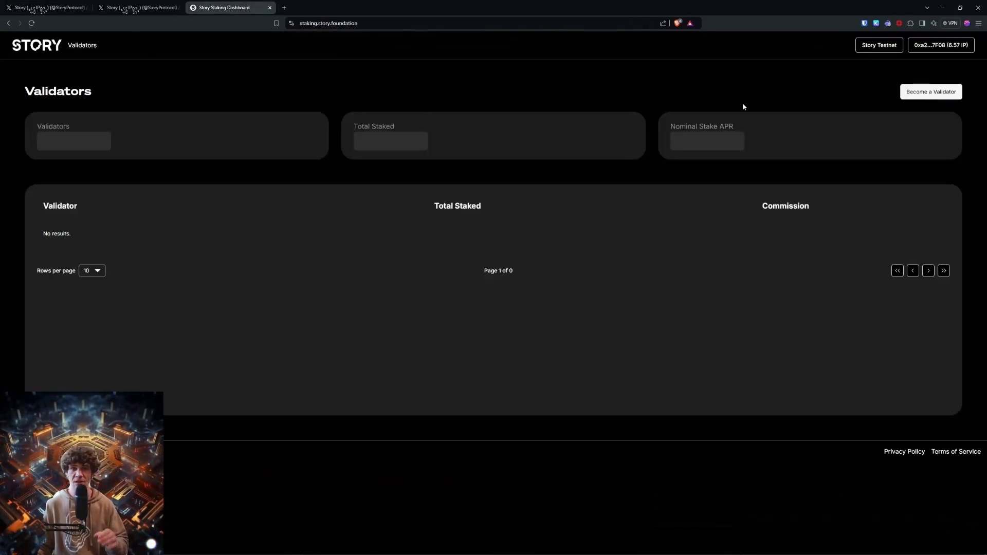